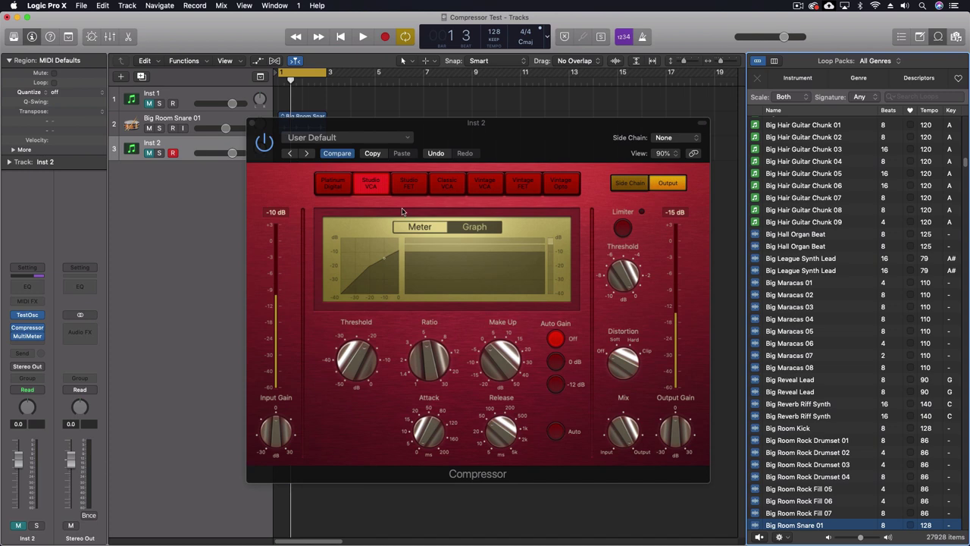
Drag the Inst 2 Compressor window toward the right to uncover the tracks area
drag(392, 131, 614, 166)
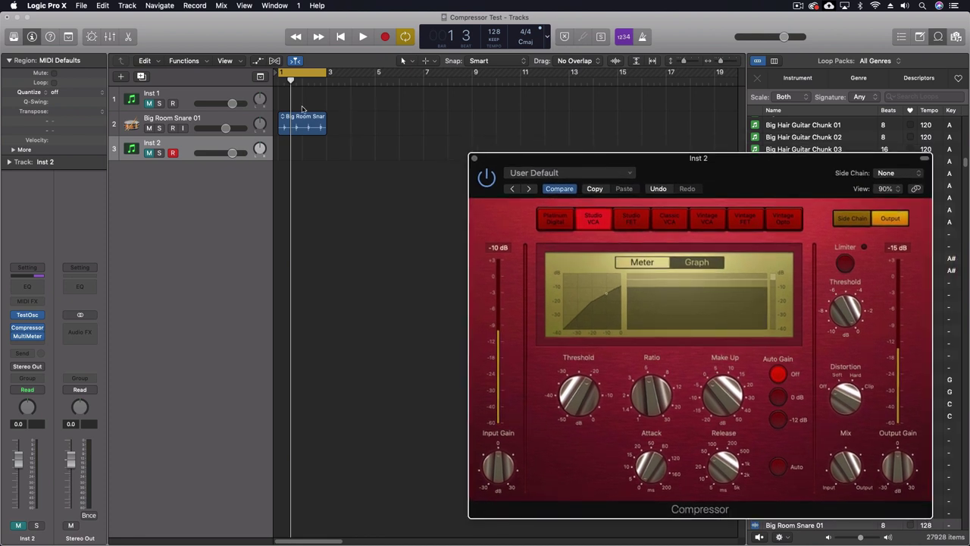
Select the Big Room Snare 01 track and close the Inst 2 Compressor window
click(179, 120)
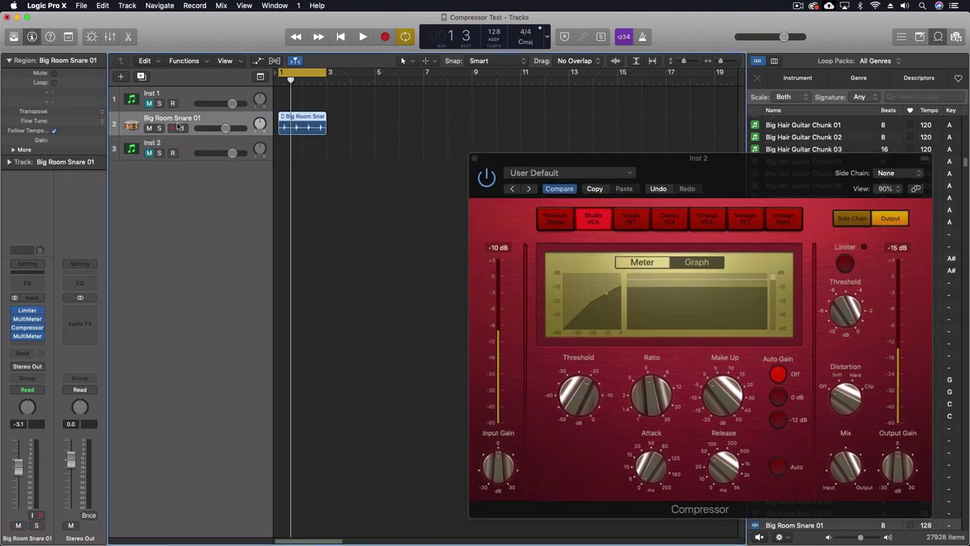
drag(17, 335, 16, 336)
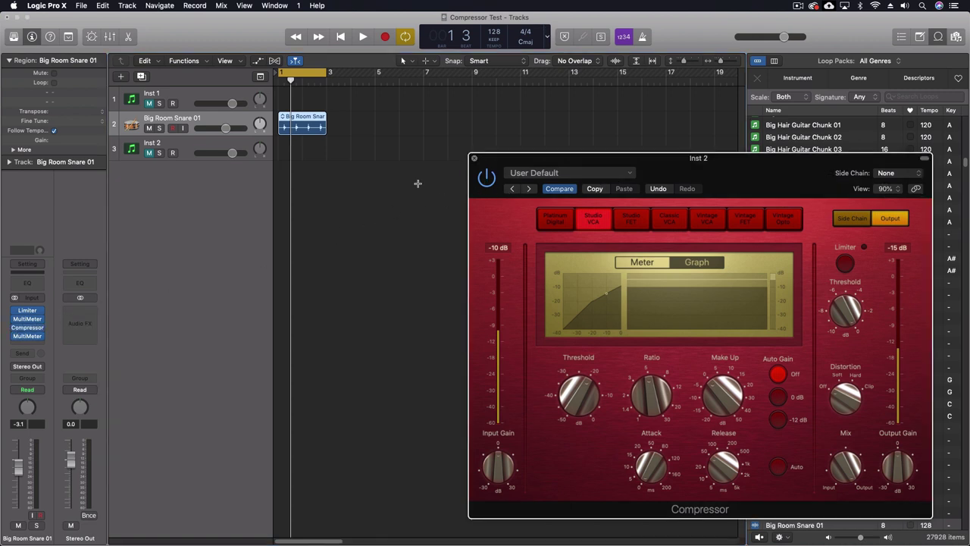
click(27, 327)
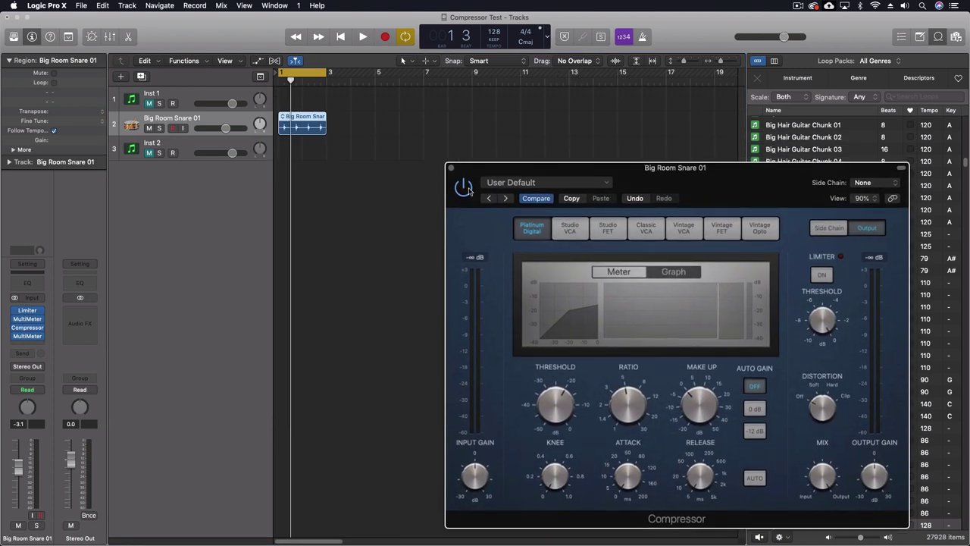
Bring up the snare's Platinum Digital Compressor and audition the snare loop
click(466, 188)
key(space)
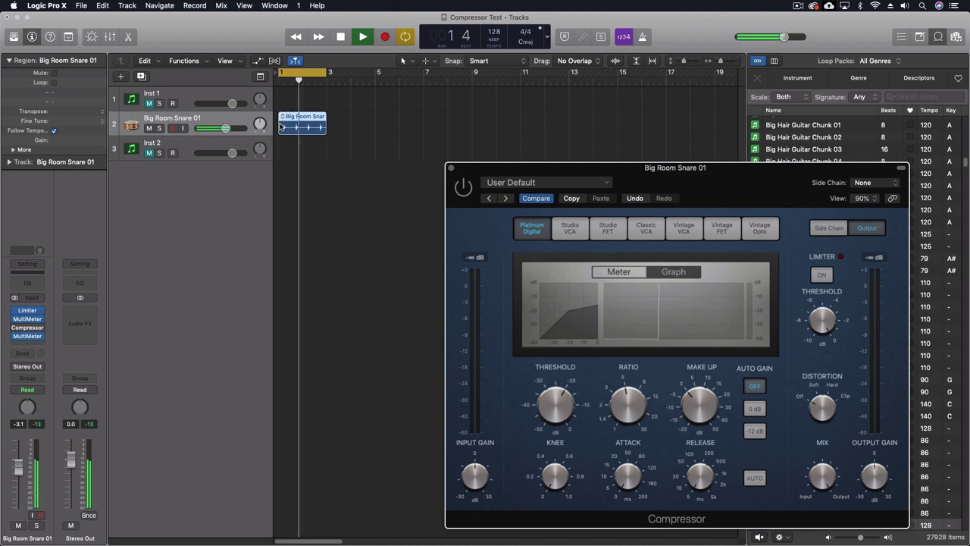
key(space)
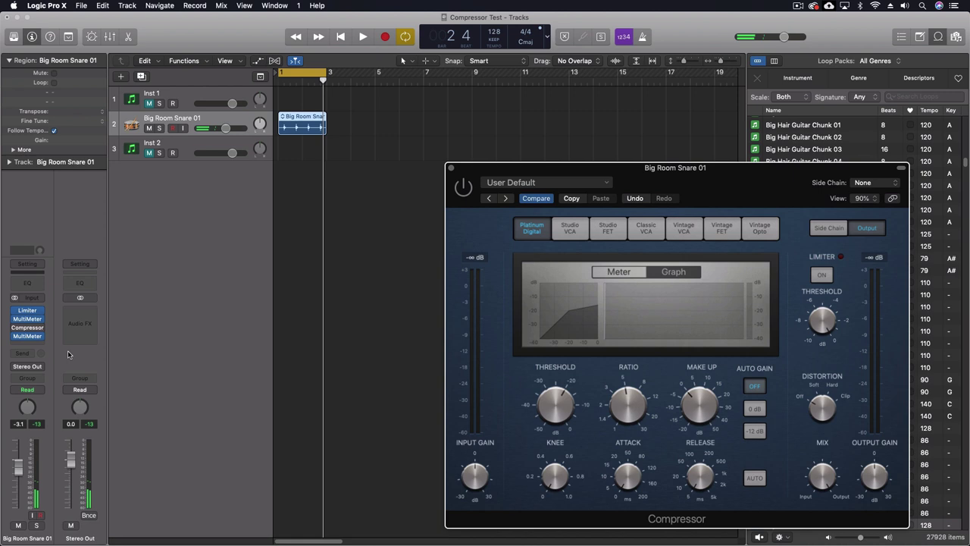
Raise the snare Limiter's gain to +8.0 dB, check it on playback, then close the Limiter
click(28, 312)
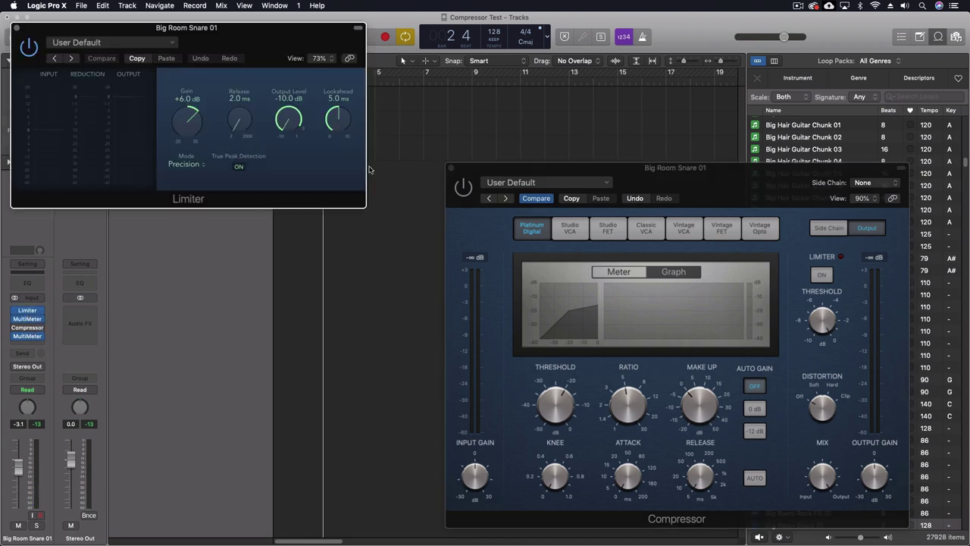
drag(299, 29, 411, 159)
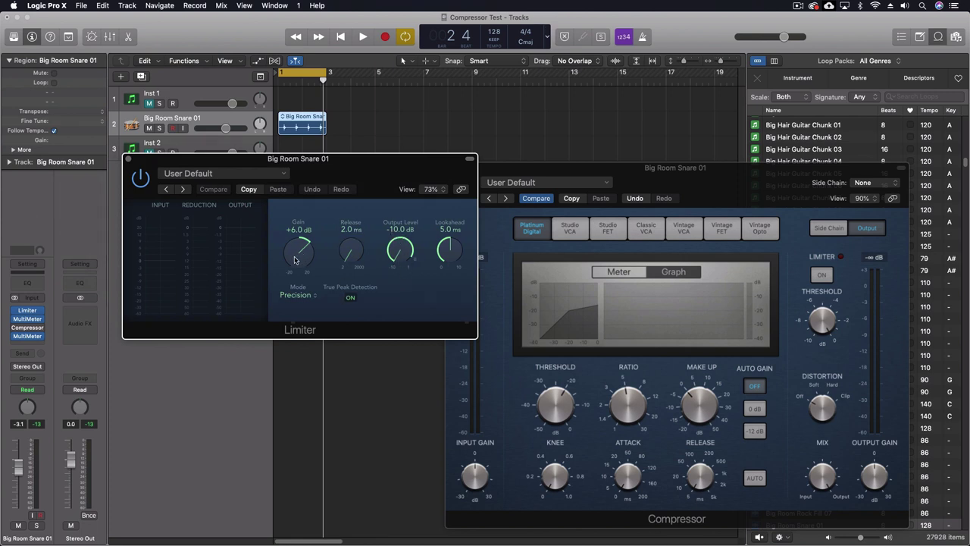
drag(295, 260, 293, 255)
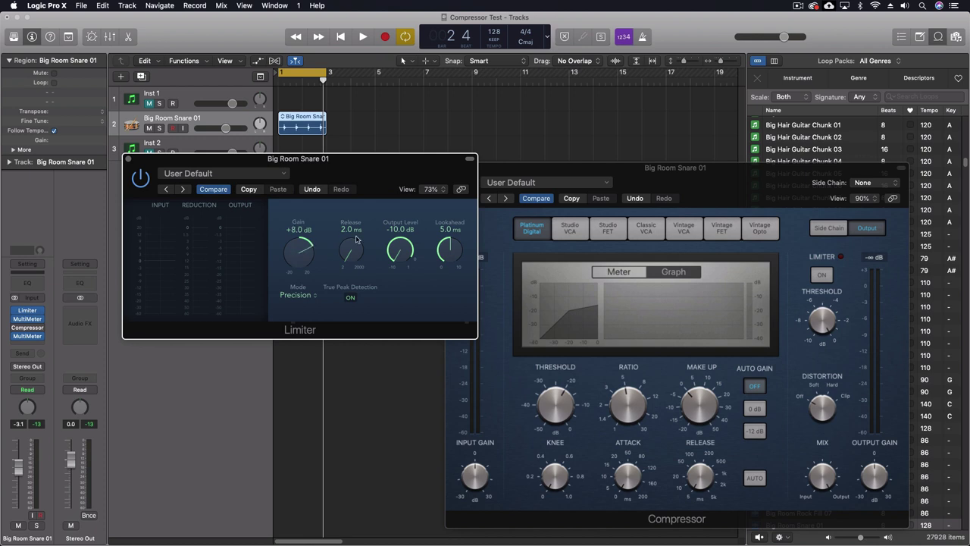
key(space)
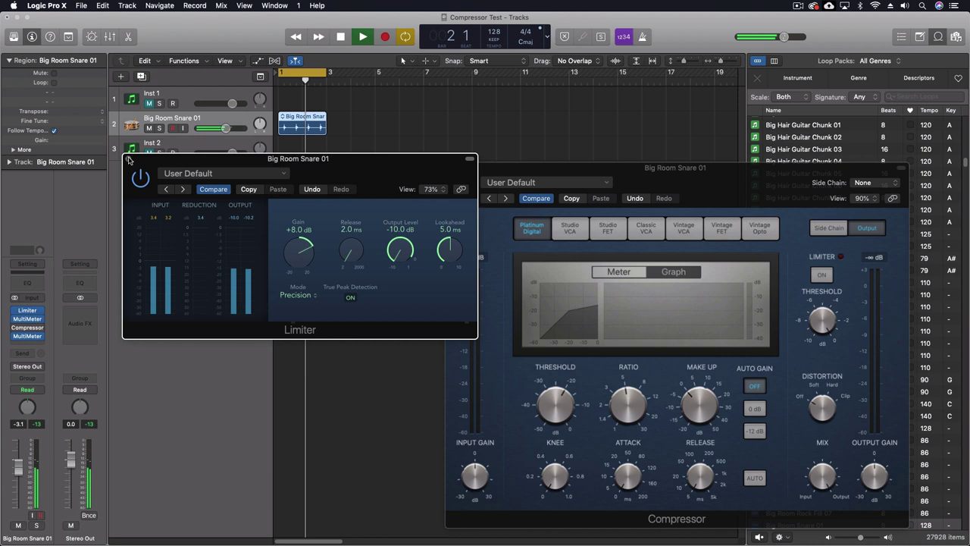
key(space)
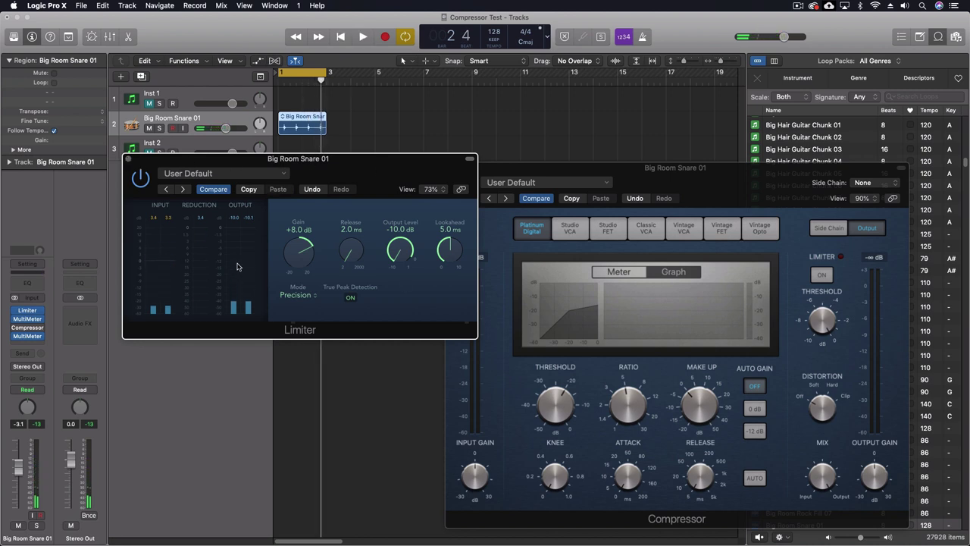
click(128, 159)
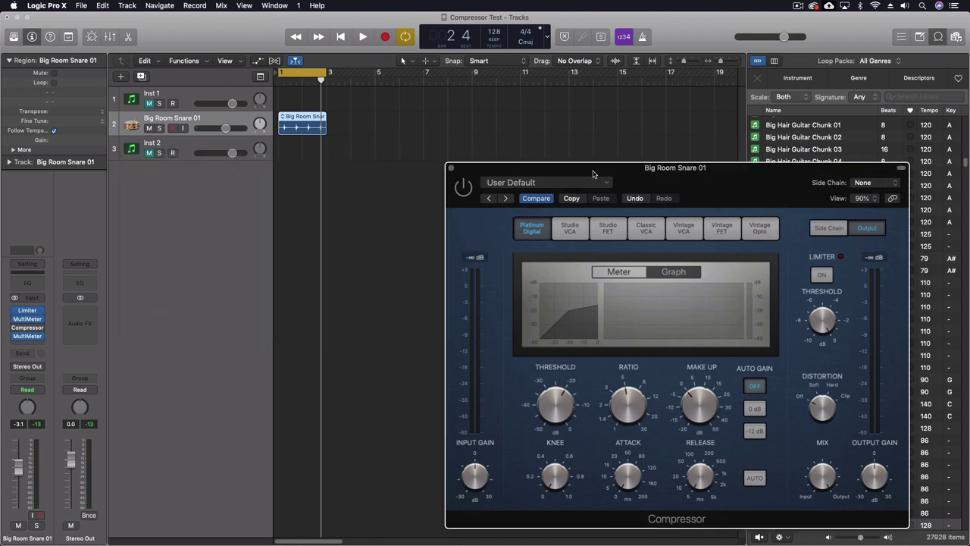
Play the snare through the MultiMeter to read its spectrum and levels, then close it
click(27, 319)
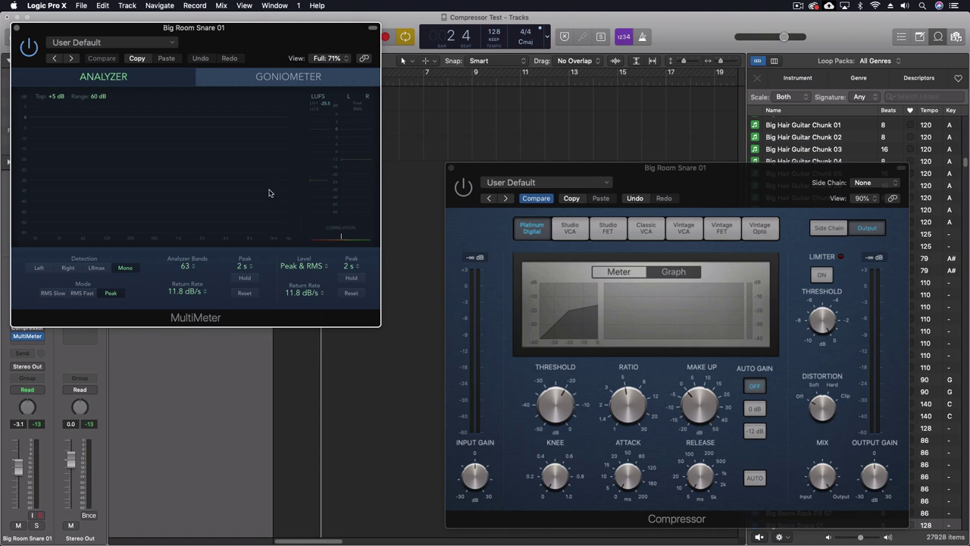
key(space)
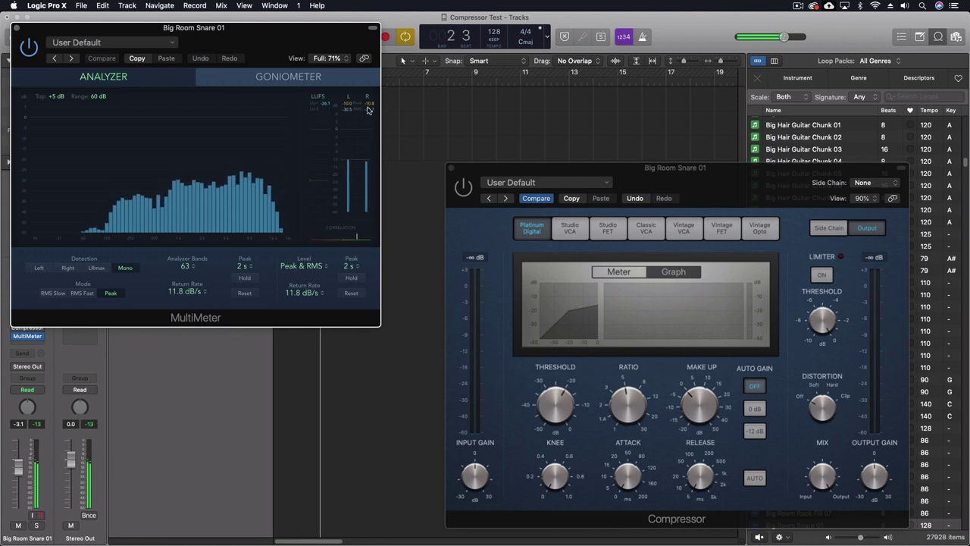
key(space)
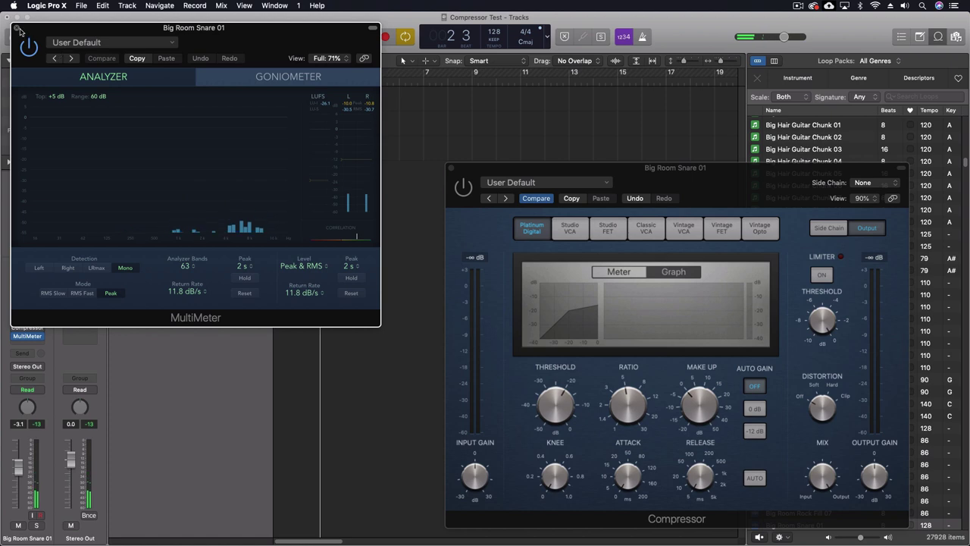
click(19, 29)
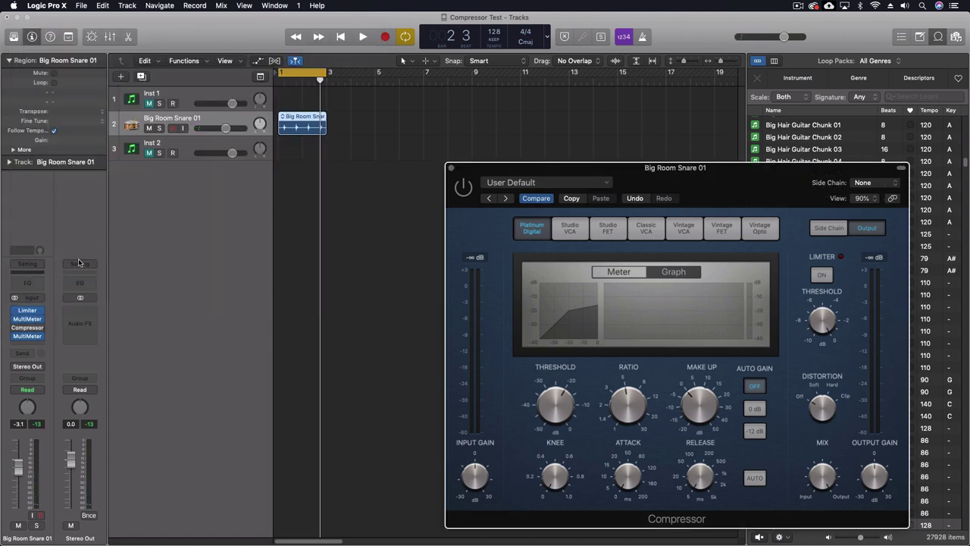
Reopen the snare's Compressor window and place it at the upper right
click(30, 327)
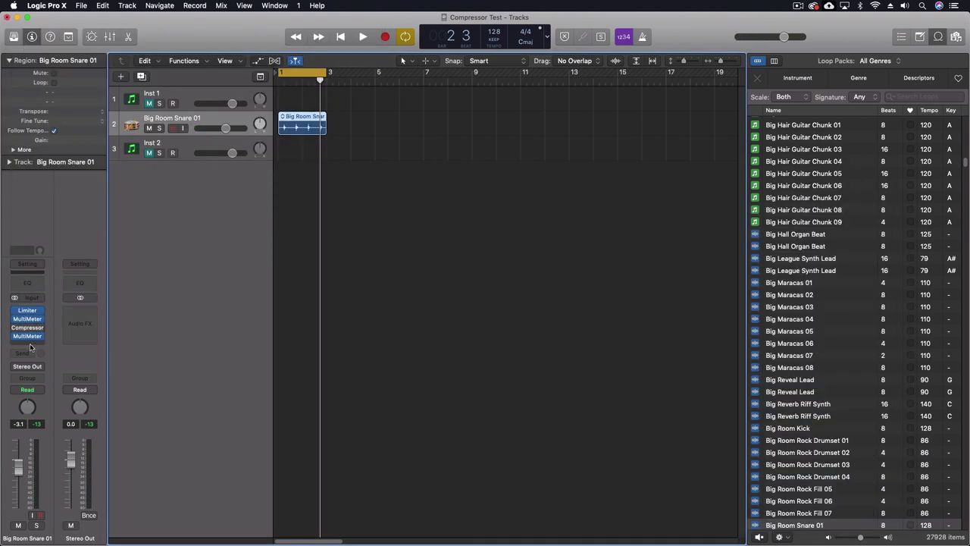
key(v)
drag(682, 165, 697, 45)
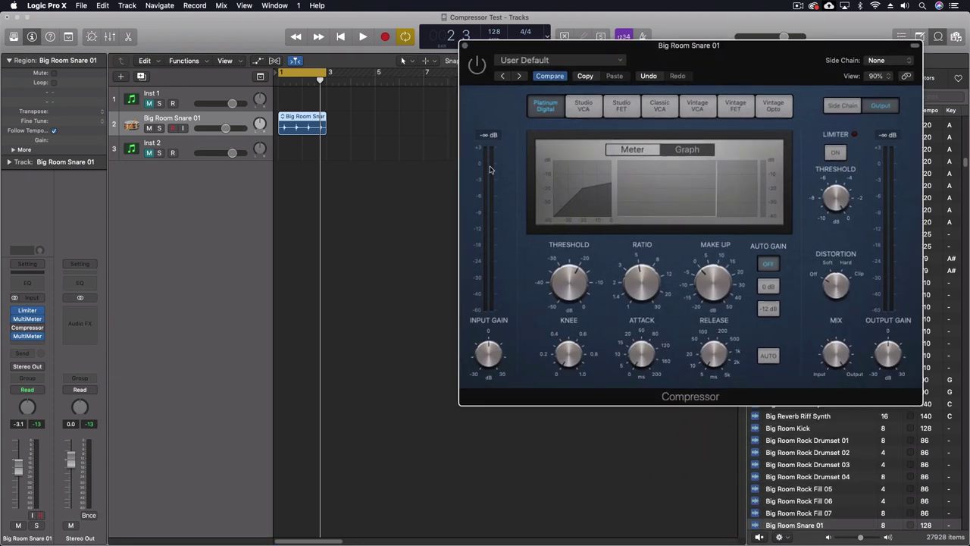
Open the MultiMeter at the left, enlarged to the Full 97% view
click(27, 336)
drag(274, 42, 311, 211)
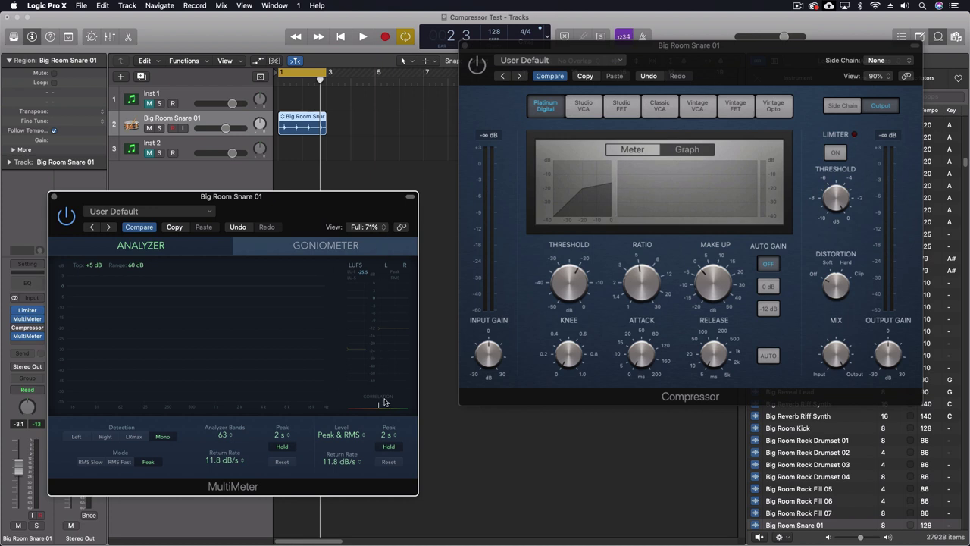
drag(307, 212, 267, 57)
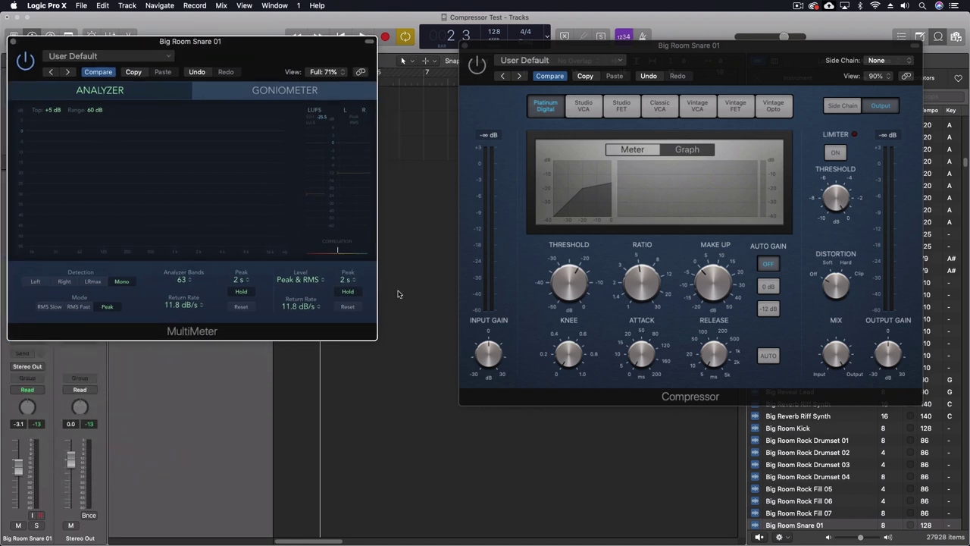
drag(376, 340, 509, 426)
drag(352, 57, 280, 76)
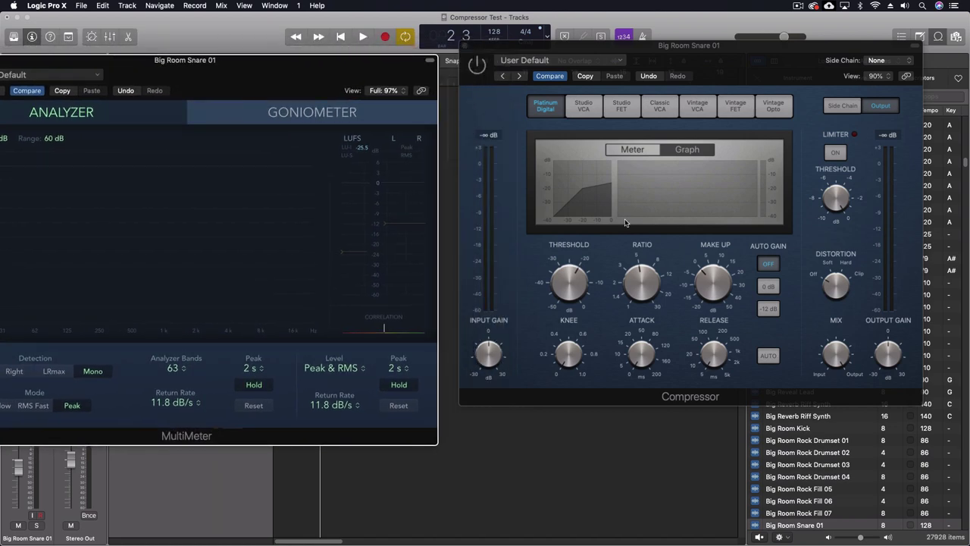
drag(367, 74, 373, 100)
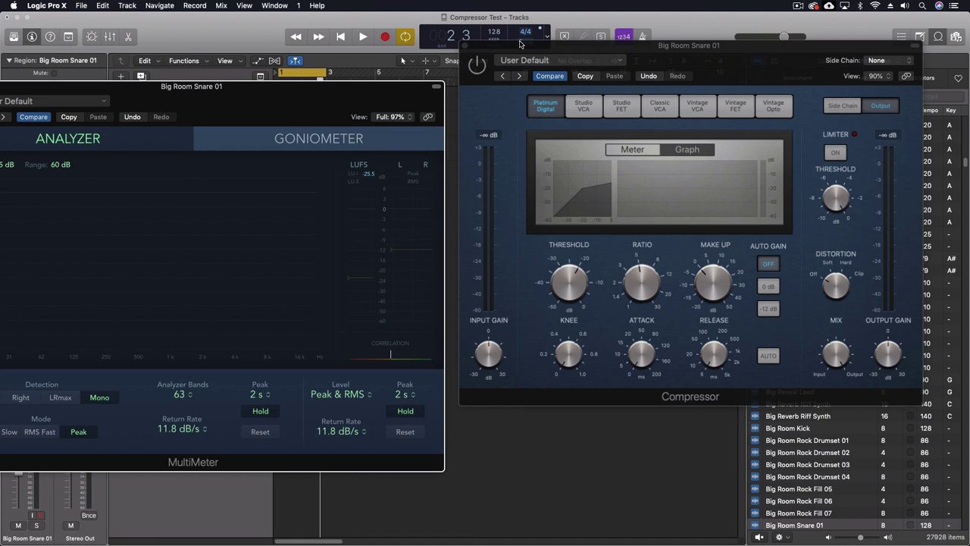
Read the Platinum Digital Compressor's Threshold, Ratio, Knee, Release and Mix values
click(606, 301)
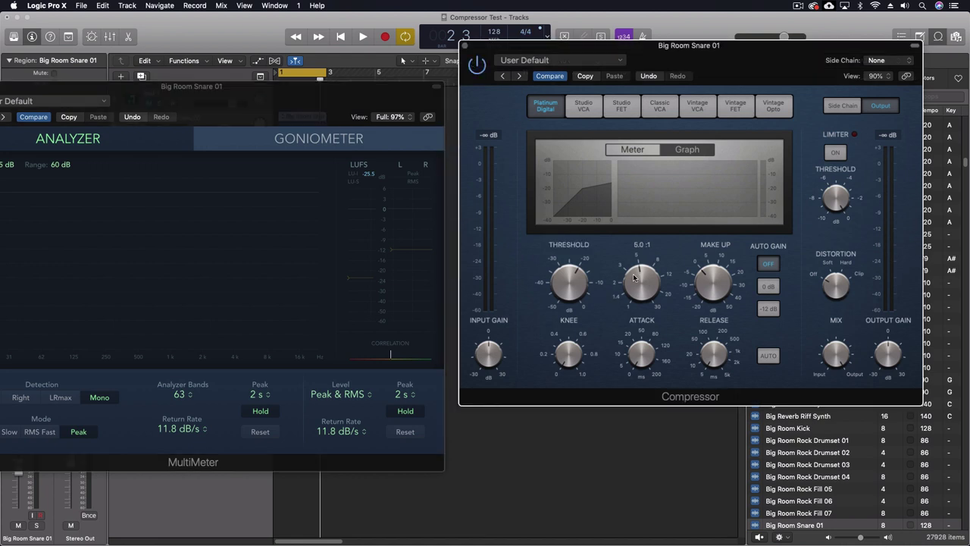
mouse_move(639, 265)
mouse_move(570, 277)
mouse_move(574, 368)
mouse_move(704, 351)
mouse_move(838, 354)
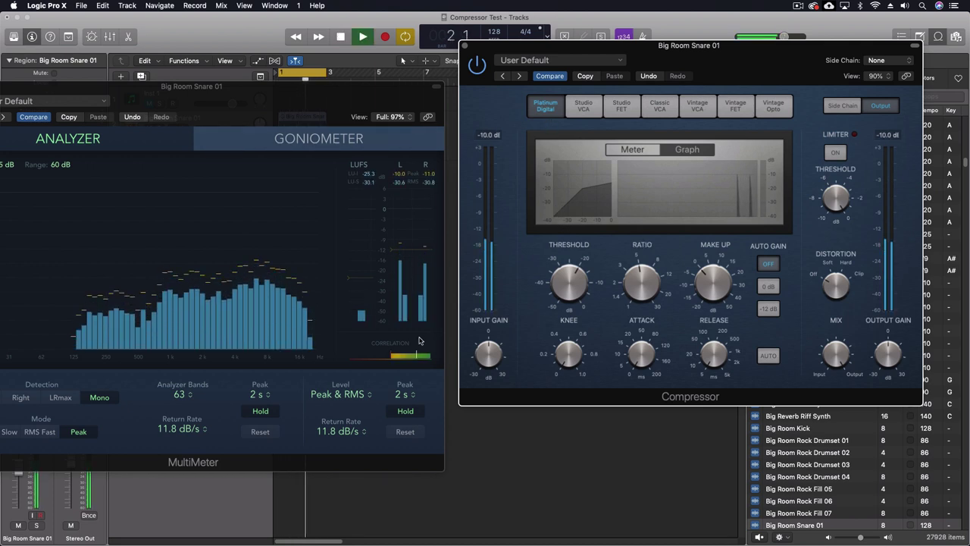
Stop the snare, lower the MultiMeter window slightly, and audition the snare once more
click(419, 340)
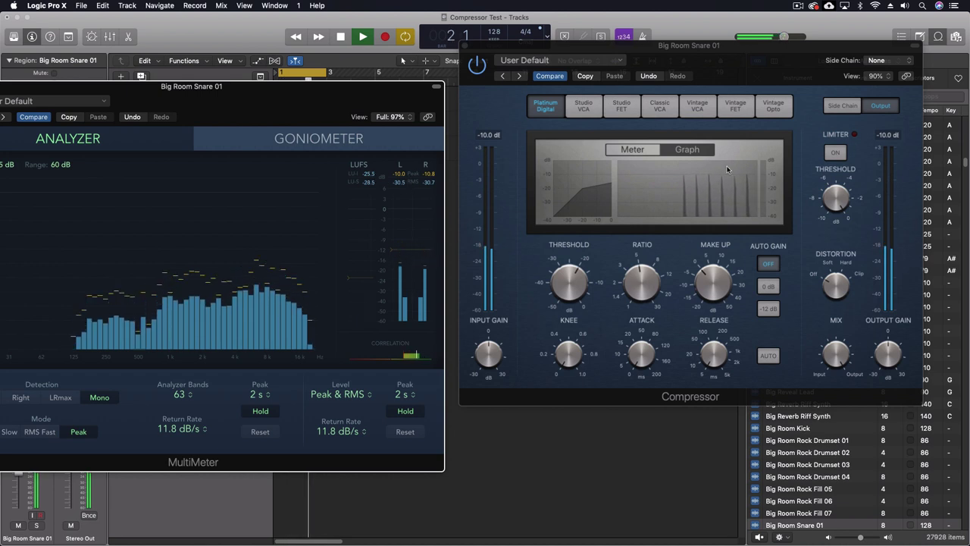
key(space)
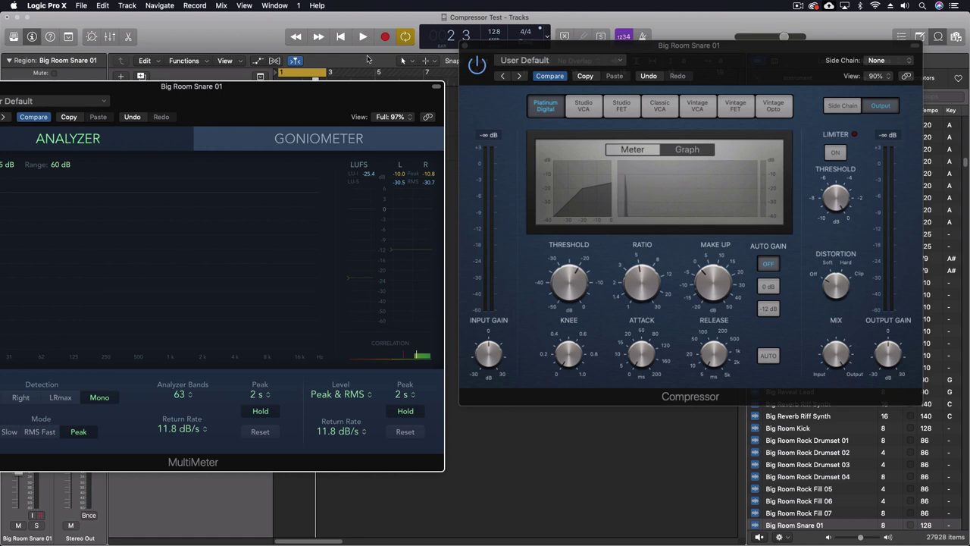
drag(370, 96, 369, 141)
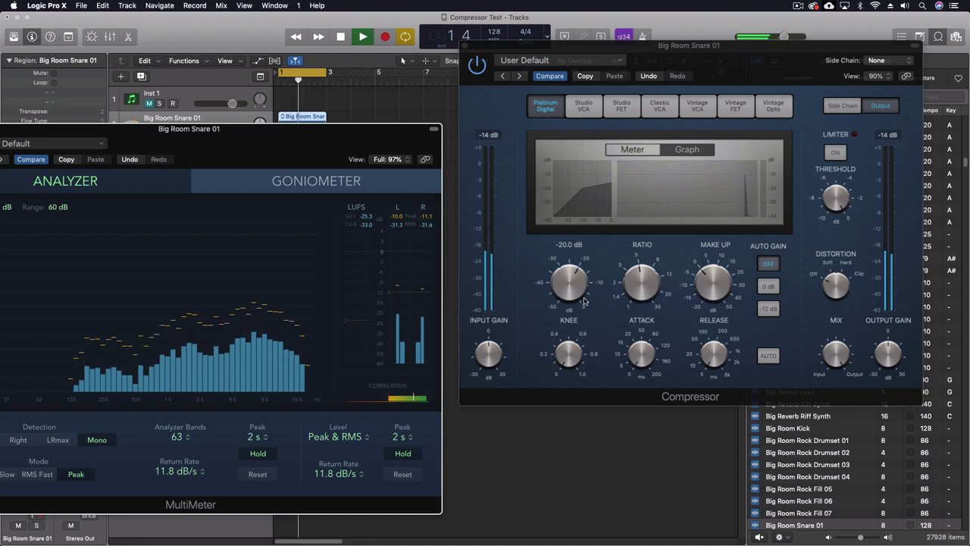
key(space)
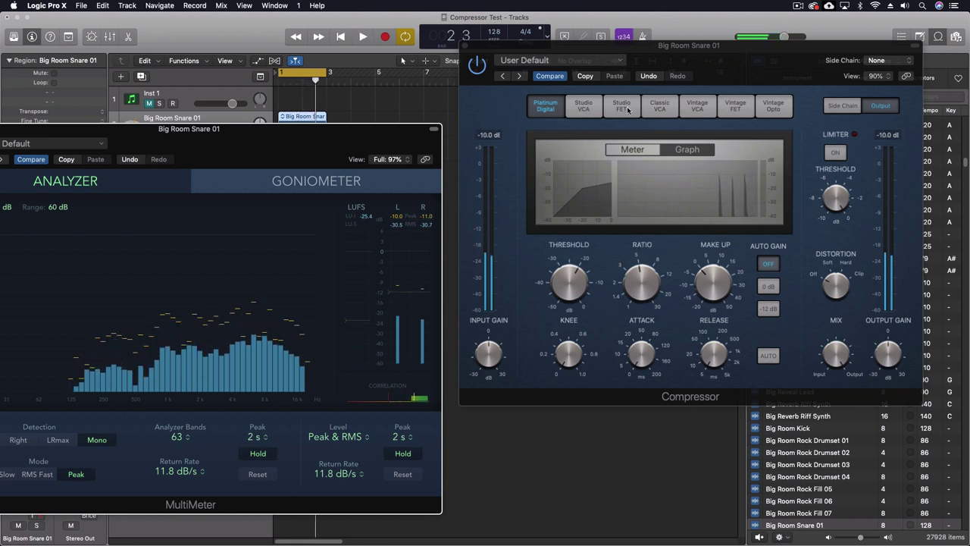
Switch the compressor to Studio VCA and play the snare while watching the MultiMeter
click(589, 109)
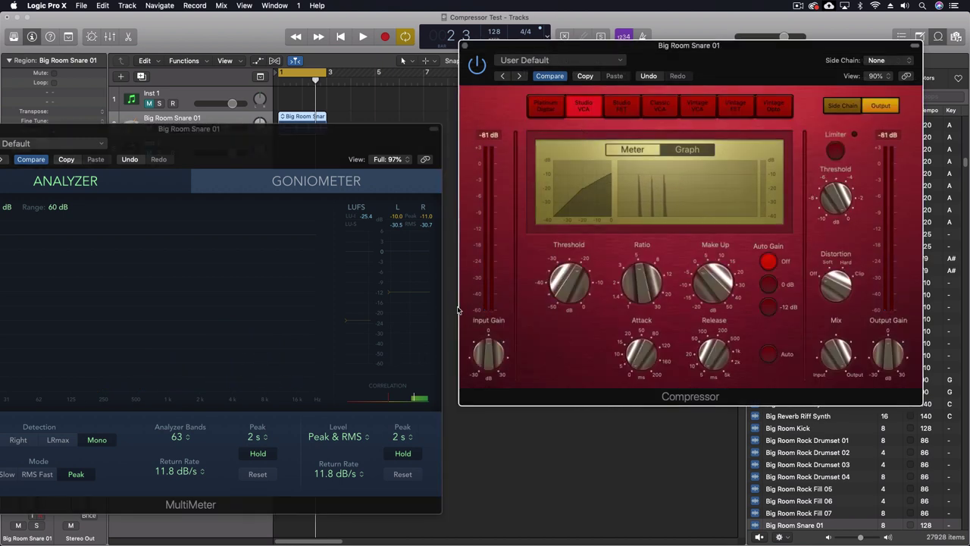
key(space)
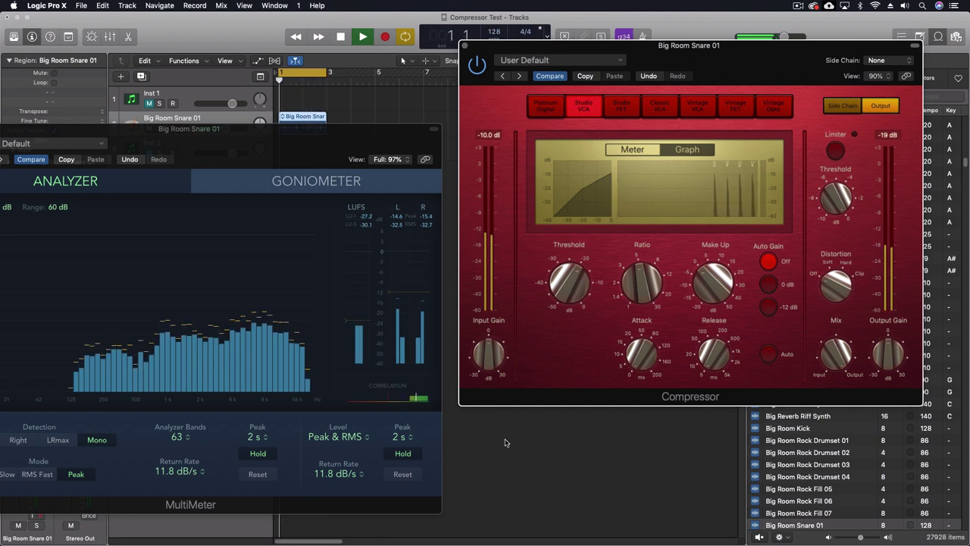
click(403, 470)
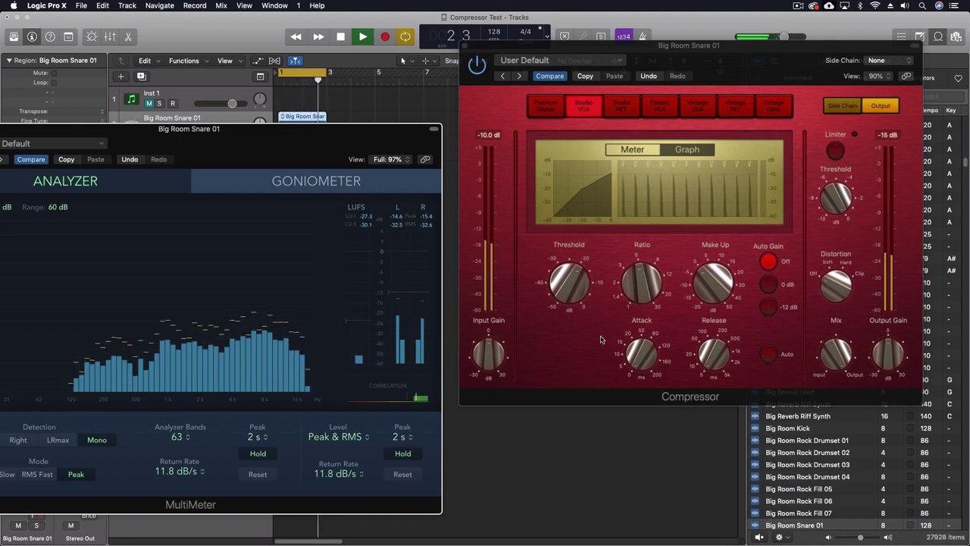
key(space)
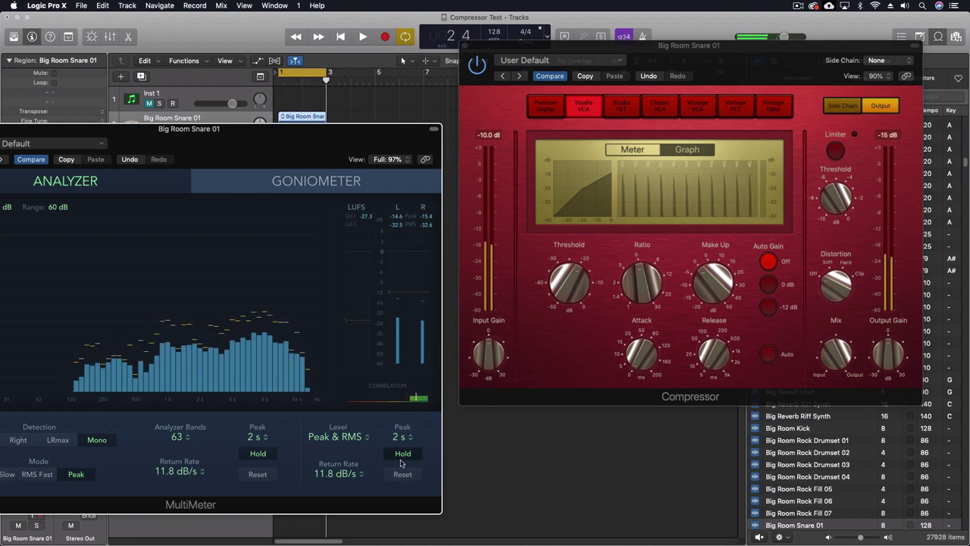
Switch to the Studio FET model and audition the snare through it on the MultiMeter
click(622, 105)
key(space)
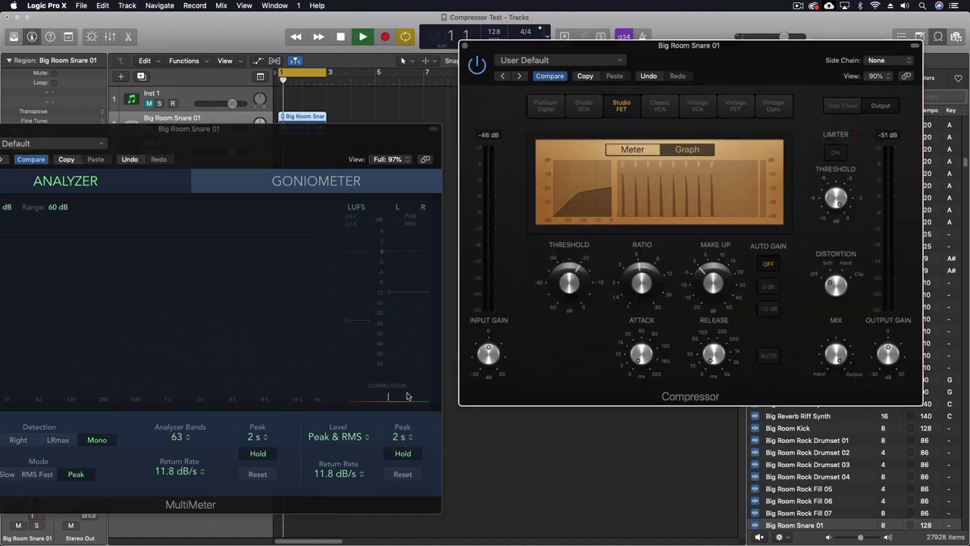
click(418, 246)
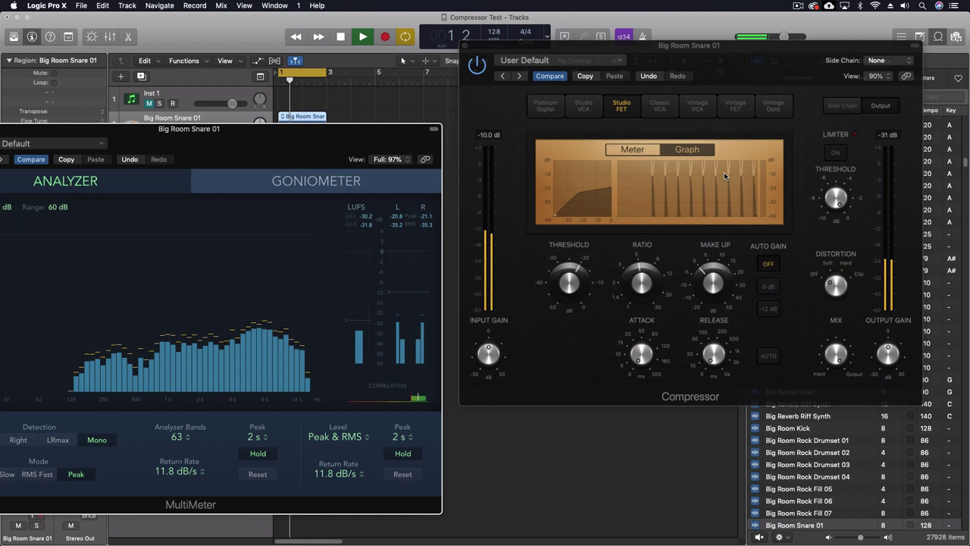
key(space)
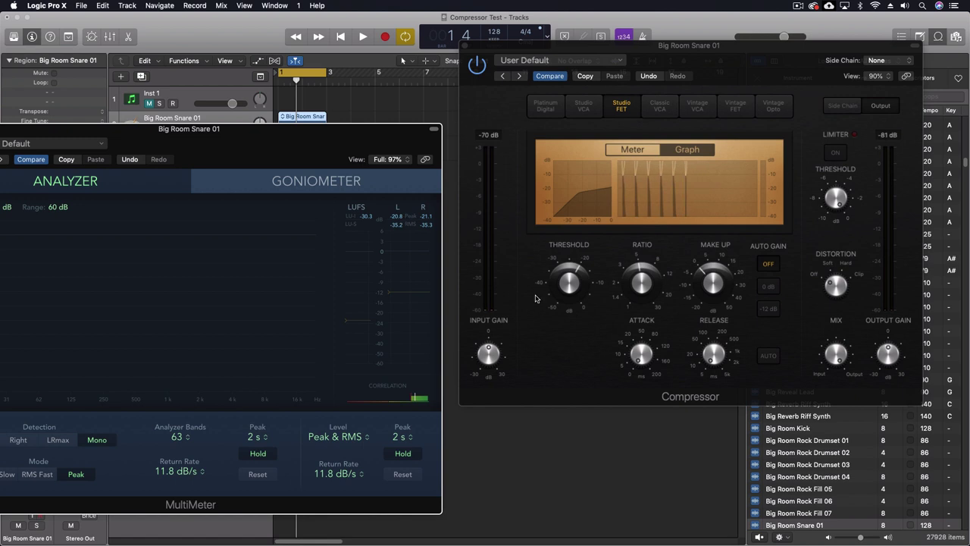
Audition the snare through Classic VCA, resetting the MultiMeter's held peaks
click(657, 106)
key(space)
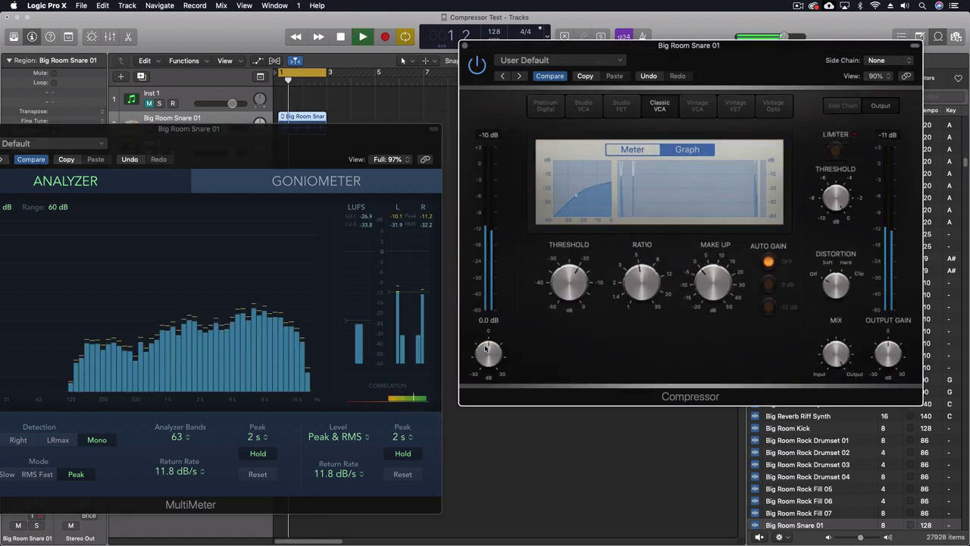
click(405, 475)
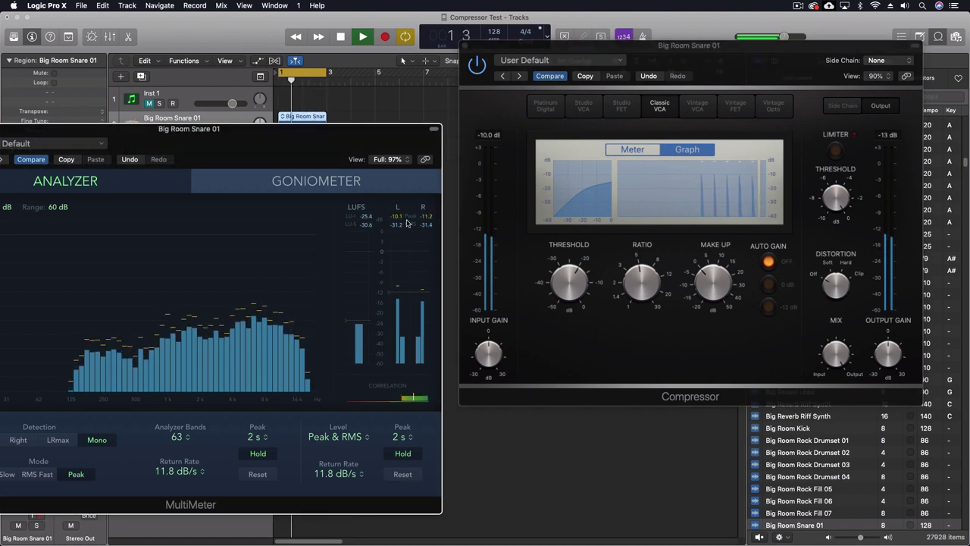
key(space)
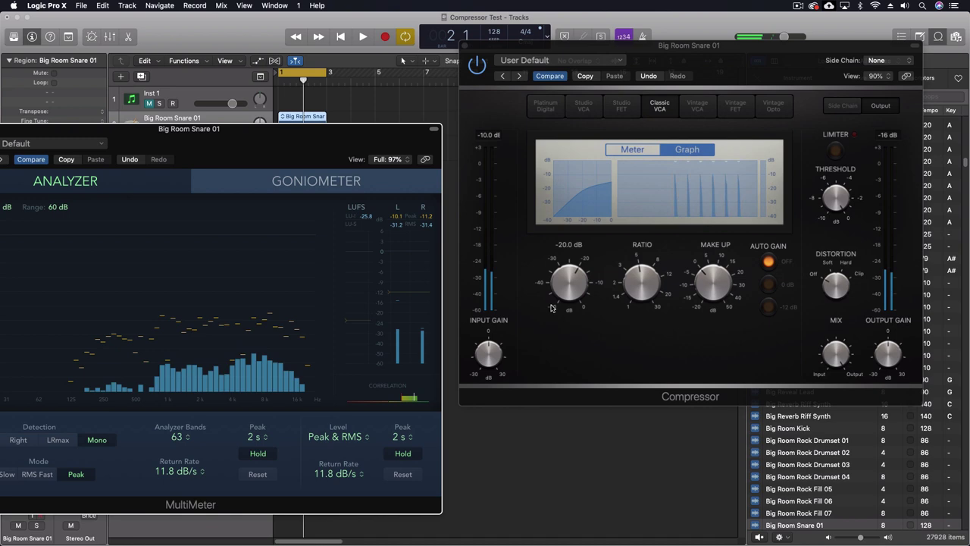
Switch to Vintage VCA and play the snare while reading the MultiMeter
click(698, 106)
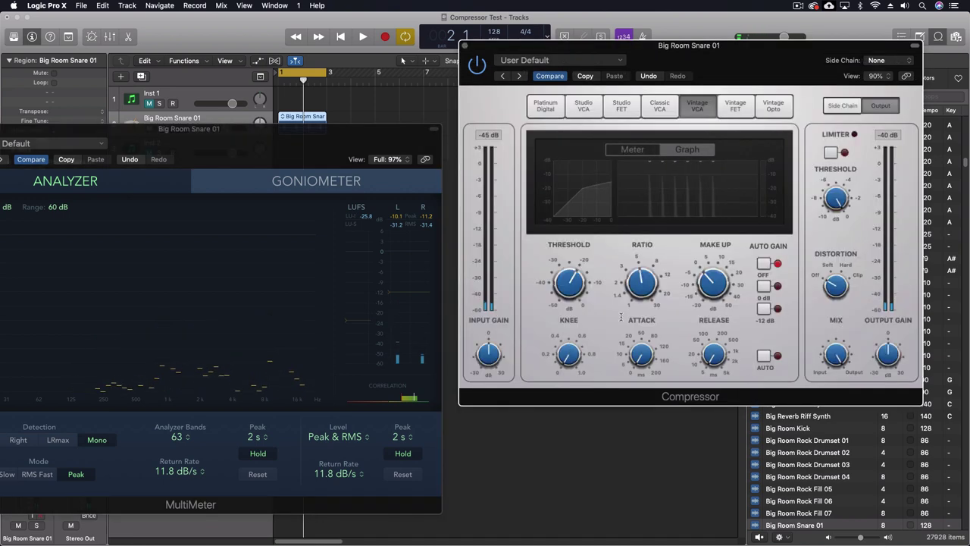
click(394, 476)
key(space)
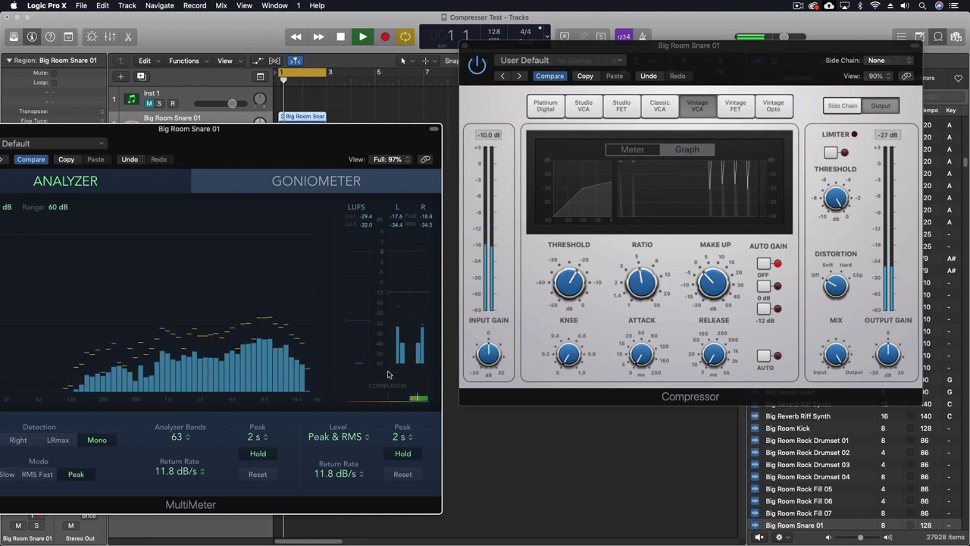
key(space)
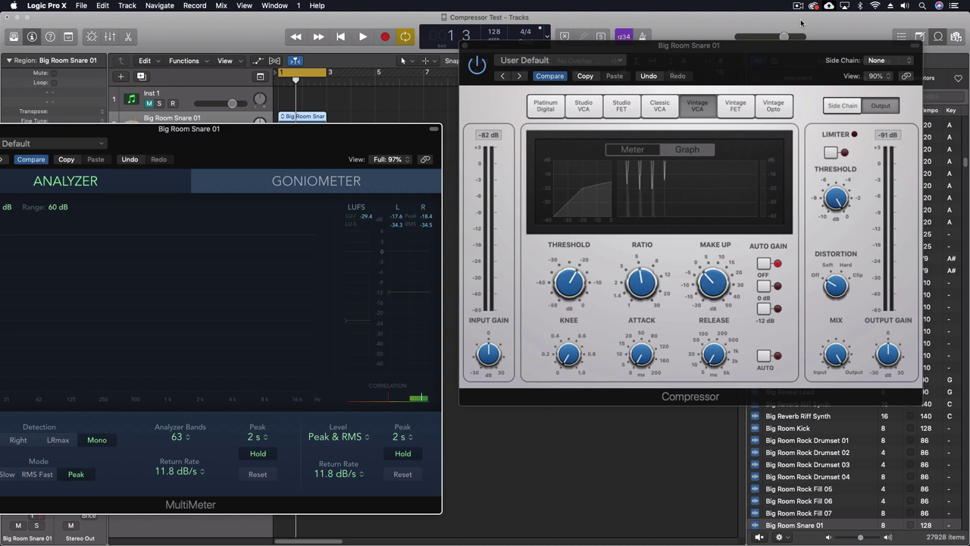
Audition the snare through the Vintage FET model, resetting the MultiMeter peaks, then stop playback
click(736, 106)
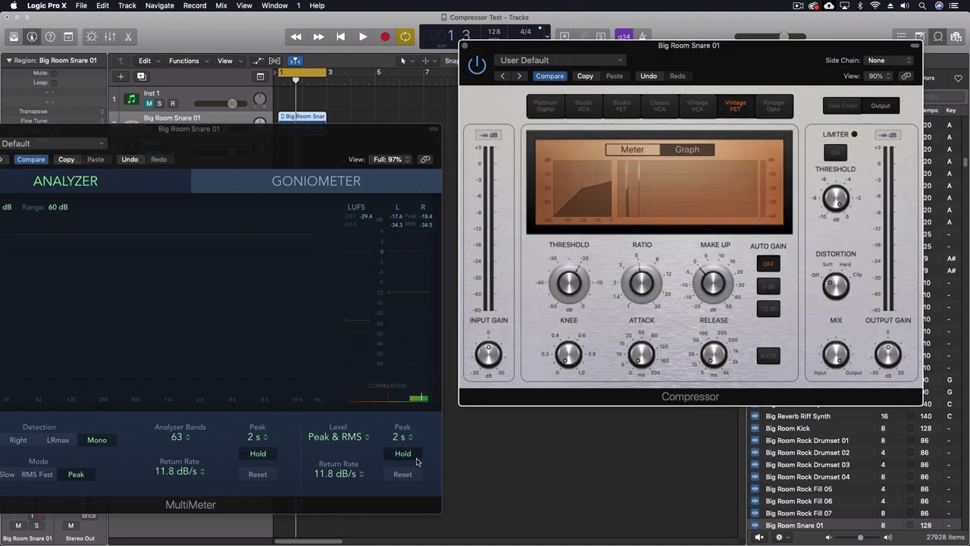
click(408, 475)
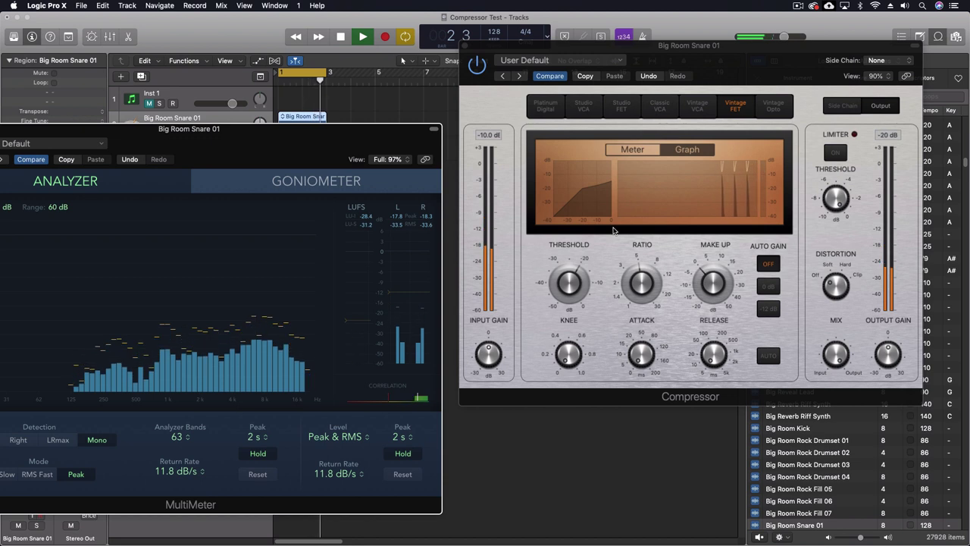
key(space)
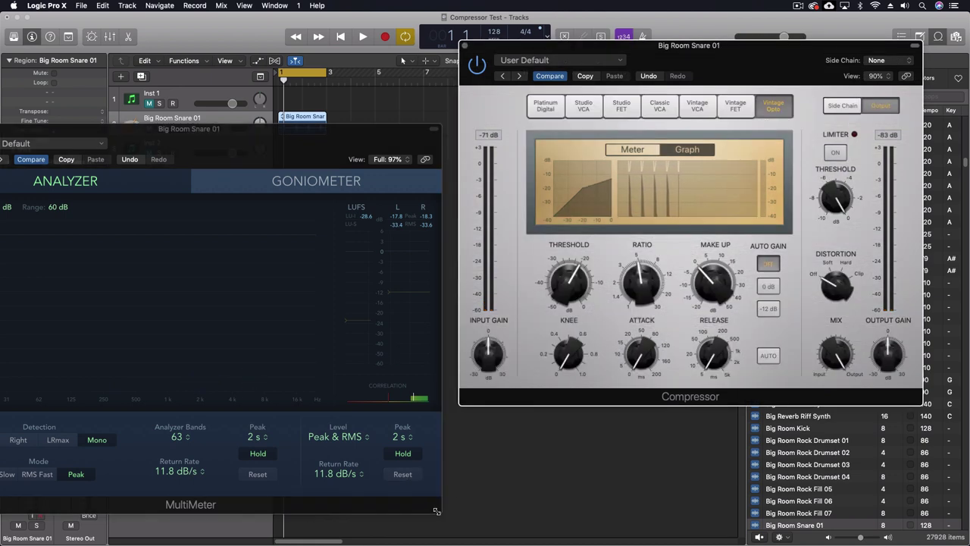
Play the snare through Vintage Opto with MultiMeter peak resets, then set the attack to minimum
click(403, 474)
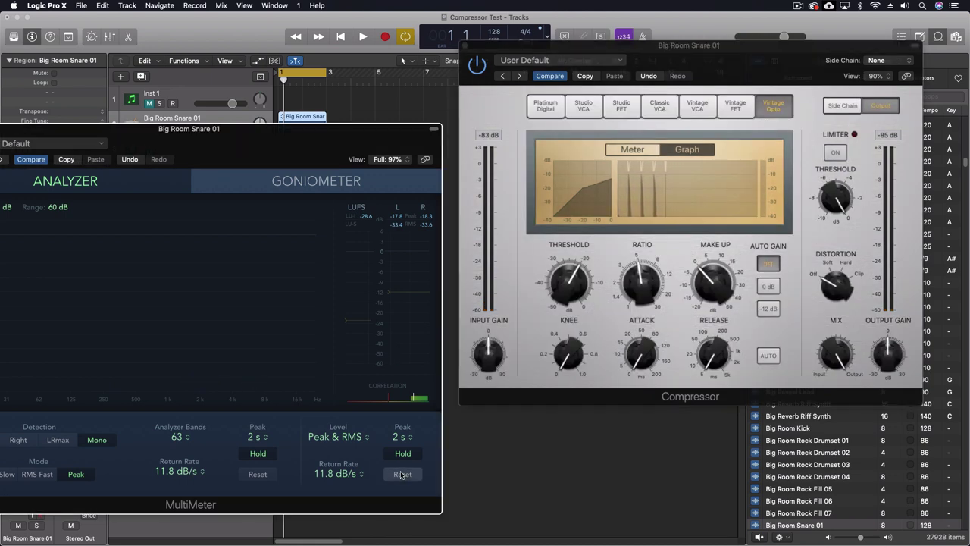
key(space)
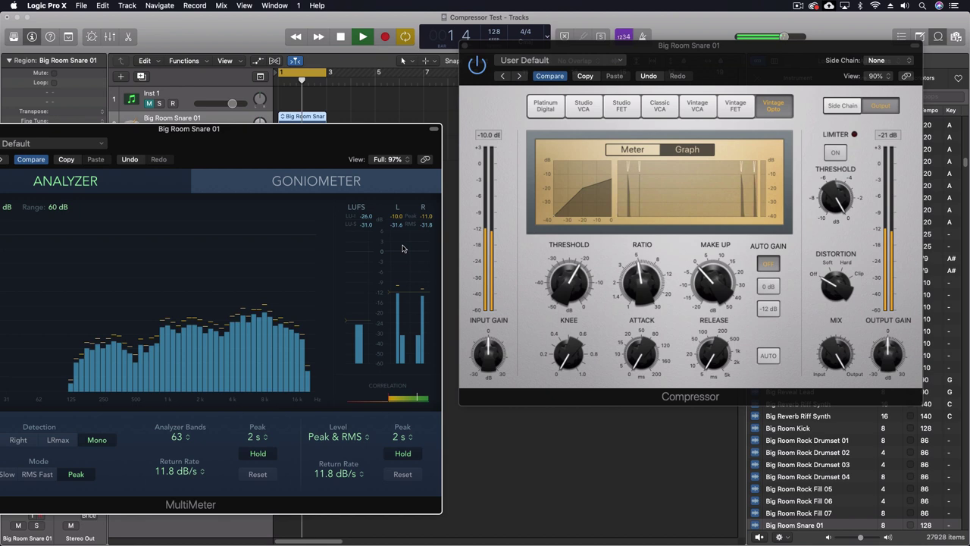
click(402, 473)
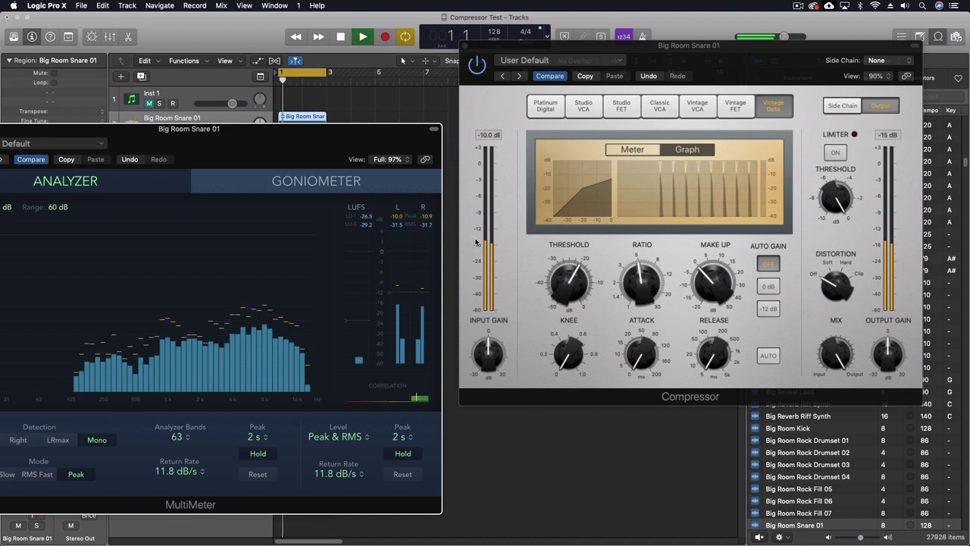
key(space)
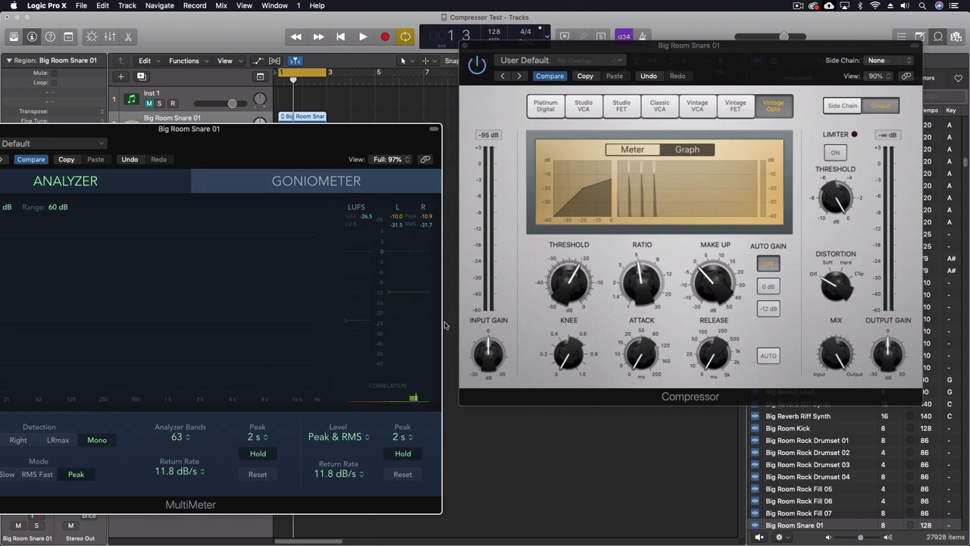
drag(651, 341, 645, 371)
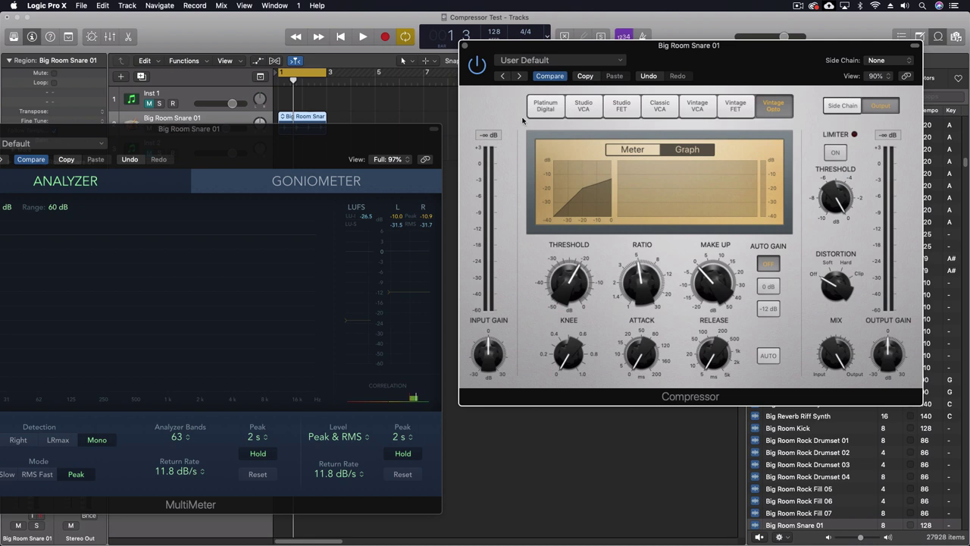
Return the snare's compressor to Platinum Digital and move the MultiMeter window to the lower right
click(546, 106)
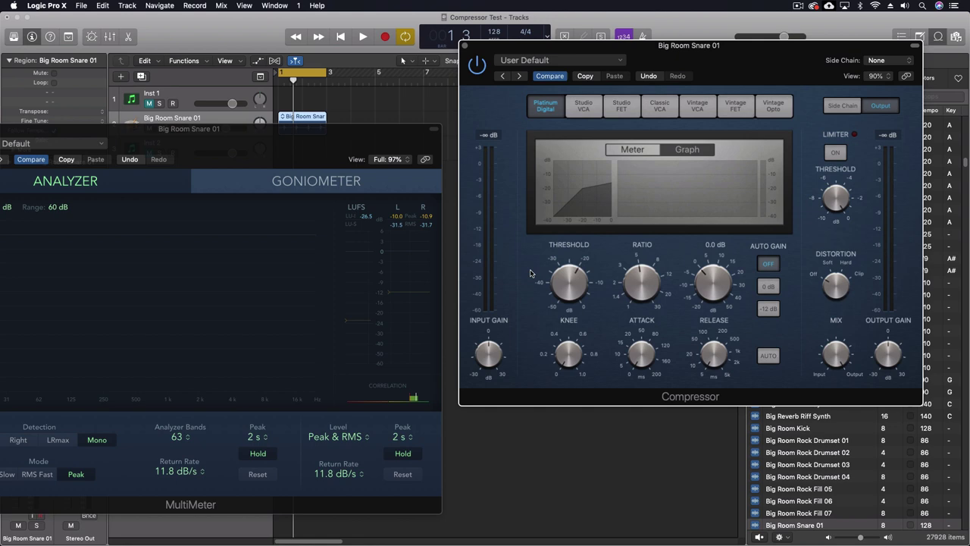
drag(197, 131, 217, 141)
drag(50, 140, 383, 225)
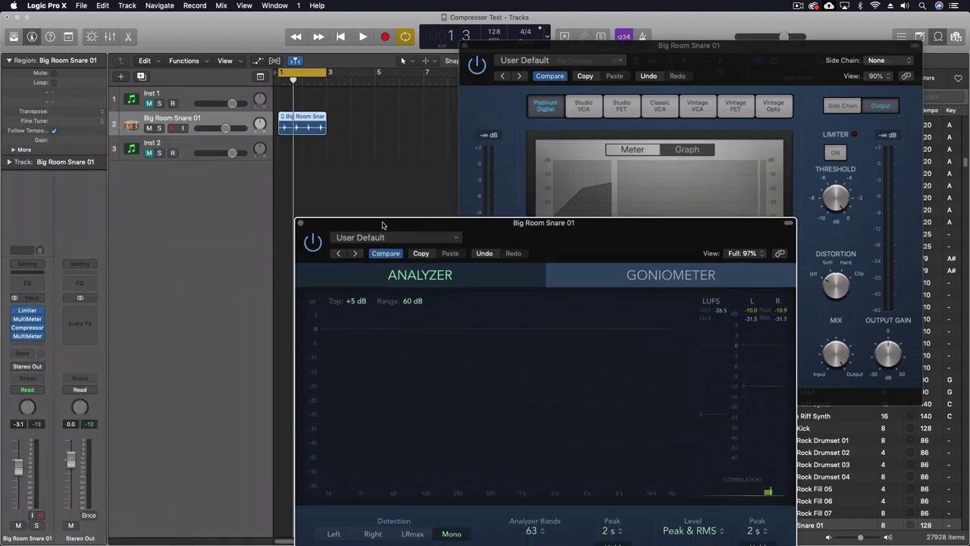
Close the snare's MultiMeter and Compressor windows and select the Inst 2 track
click(300, 224)
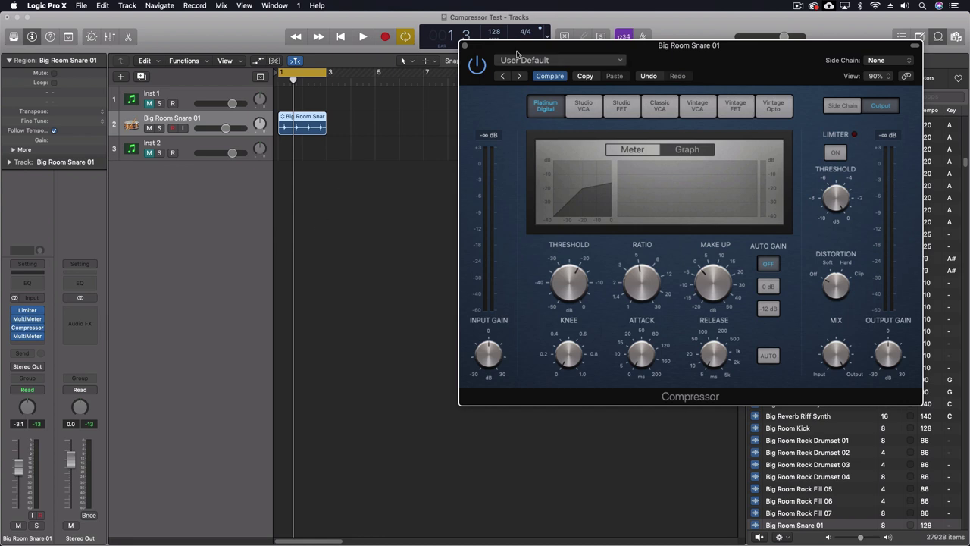
click(465, 46)
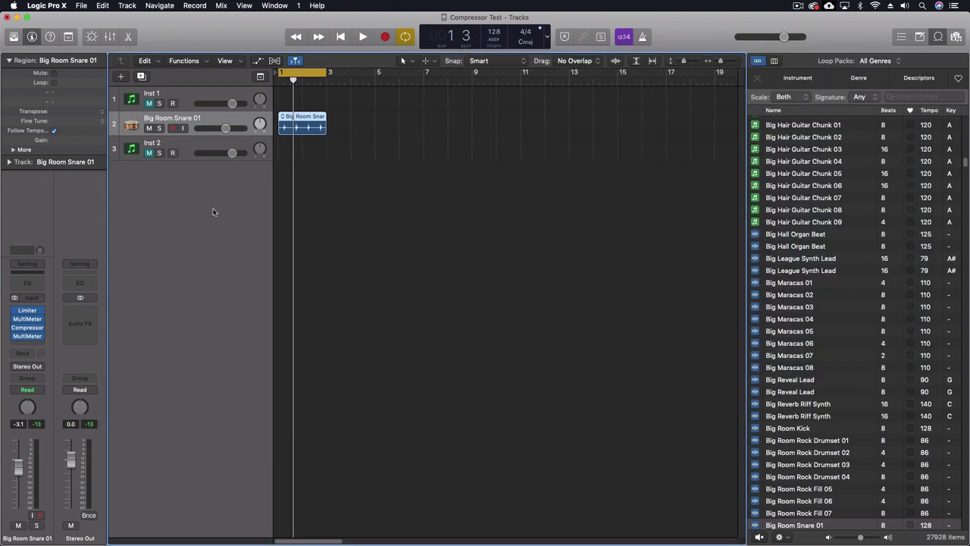
click(202, 144)
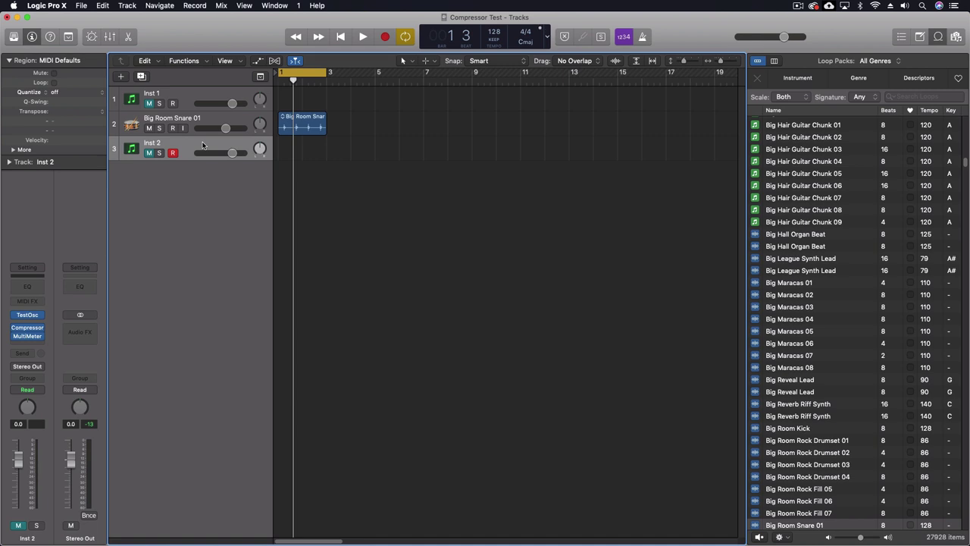
Open Inst 2's Test Oscillator (1000.0 Hz sine at −10 dB) and place it upper right
key(ctrl+z)
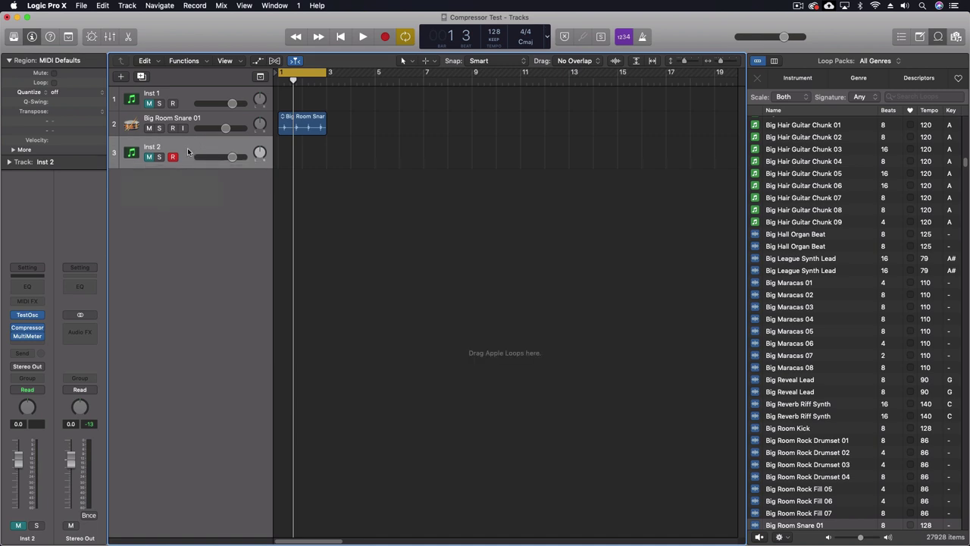
drag(174, 167, 175, 160)
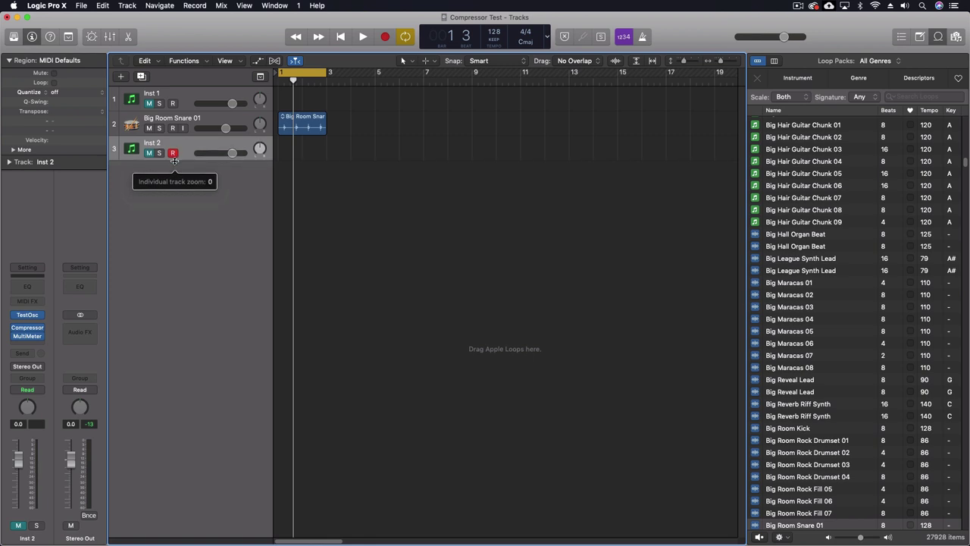
click(29, 317)
drag(198, 47, 817, 50)
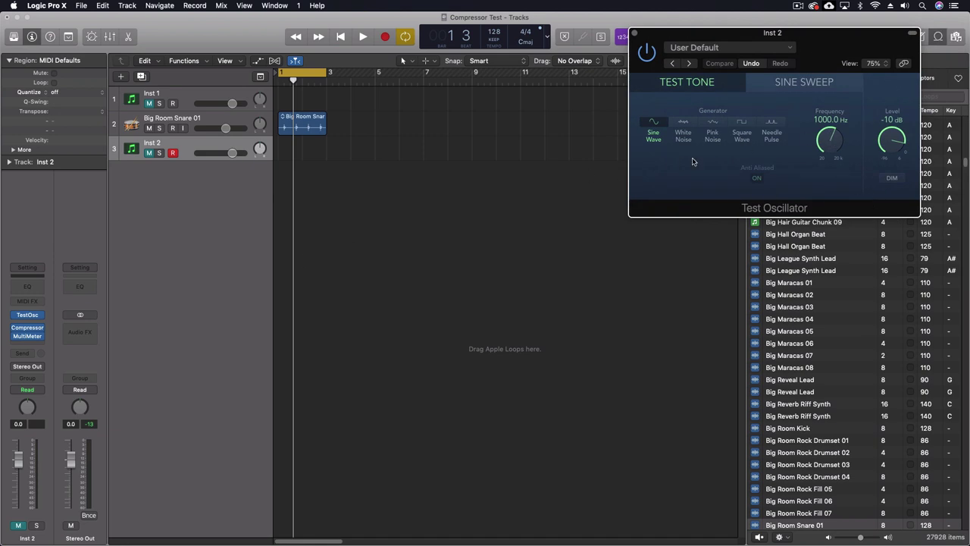
Open Inst 2's Compressor and MultiMeter, and set the compressor to Platinum Digital
click(29, 333)
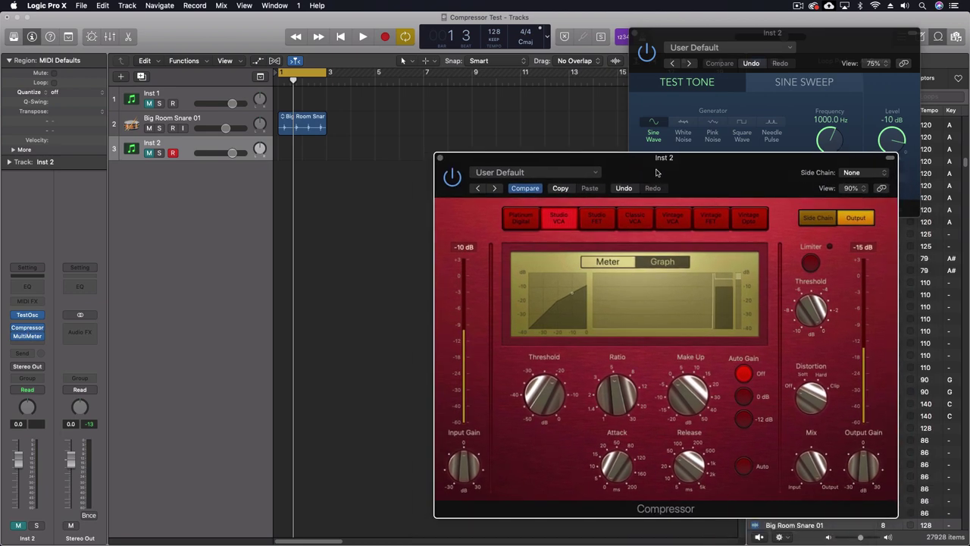
click(29, 339)
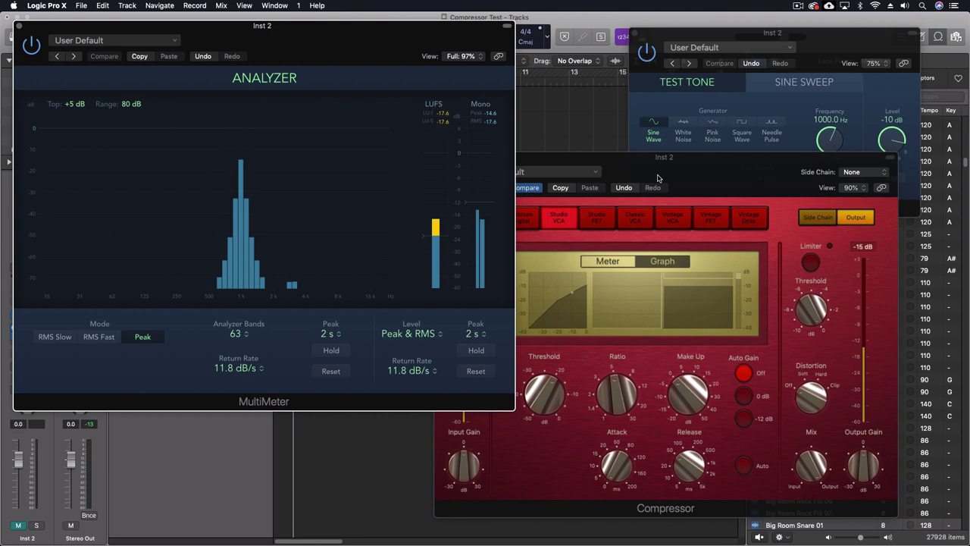
drag(658, 178, 694, 197)
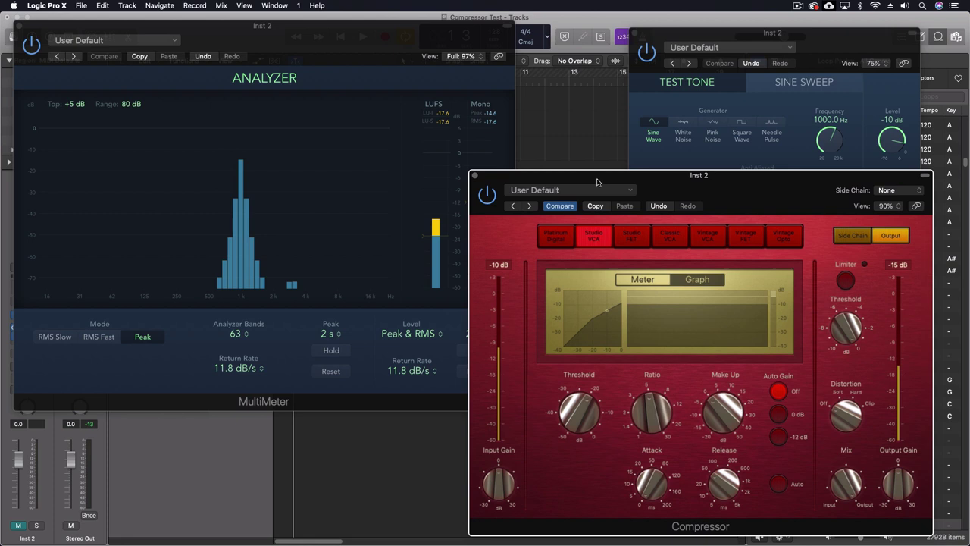
click(559, 241)
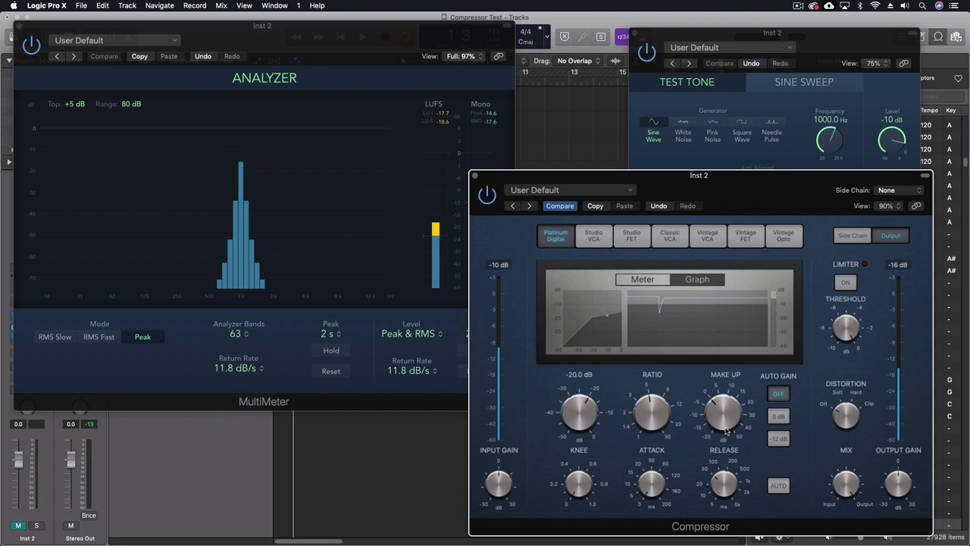
Reposition the Compressor window and reset the MultiMeter, reading −15.6 dB peak, −18.6 dB RMS, −18.6 LUFS
mouse_move(575, 504)
mouse_move(724, 487)
mouse_down()
mouse_move(740, 449)
mouse_move(727, 500)
mouse_up()
mouse_move(576, 400)
mouse_move(651, 400)
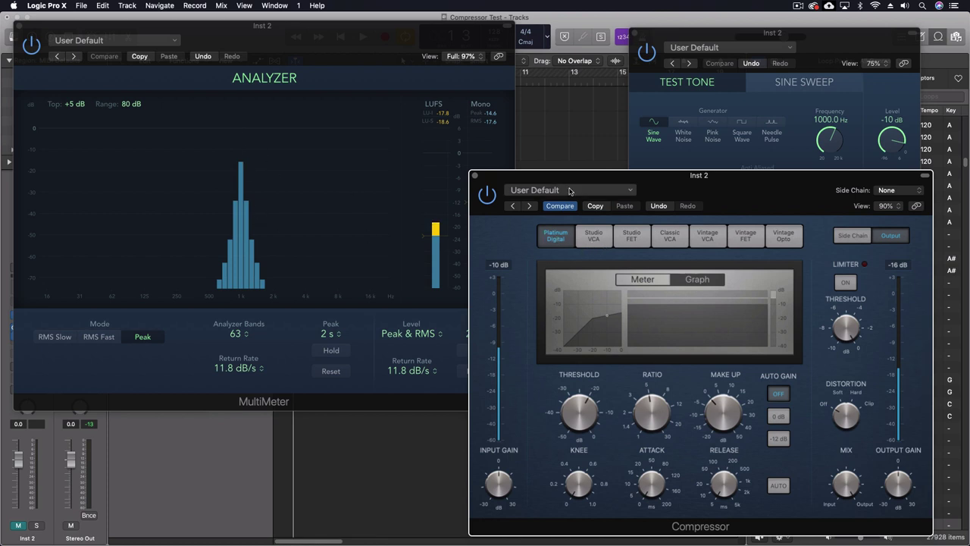
drag(535, 194, 613, 168)
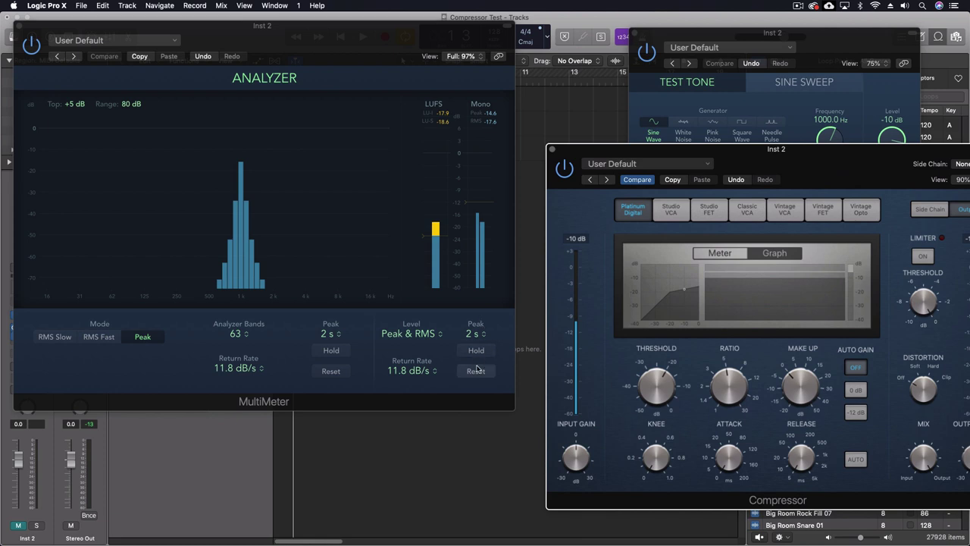
click(478, 368)
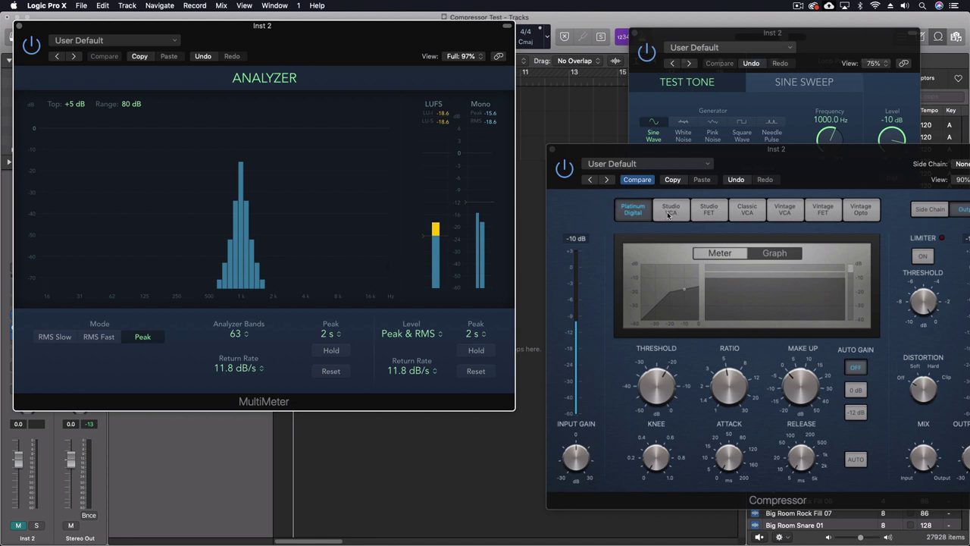
Set the compressor to Studio VCA and reset the MultiMeter, reading −14.6 dB peak, −17.5 dB RMS
click(567, 170)
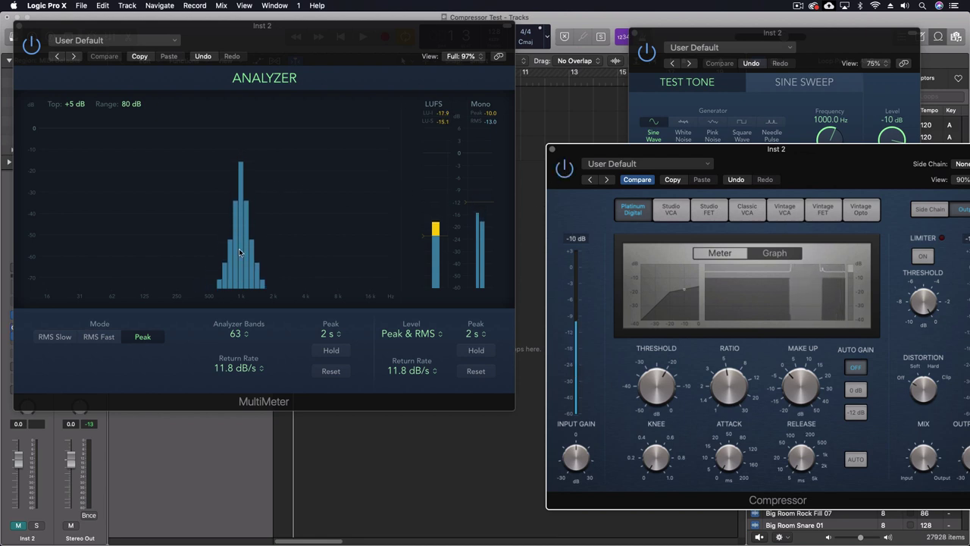
click(671, 210)
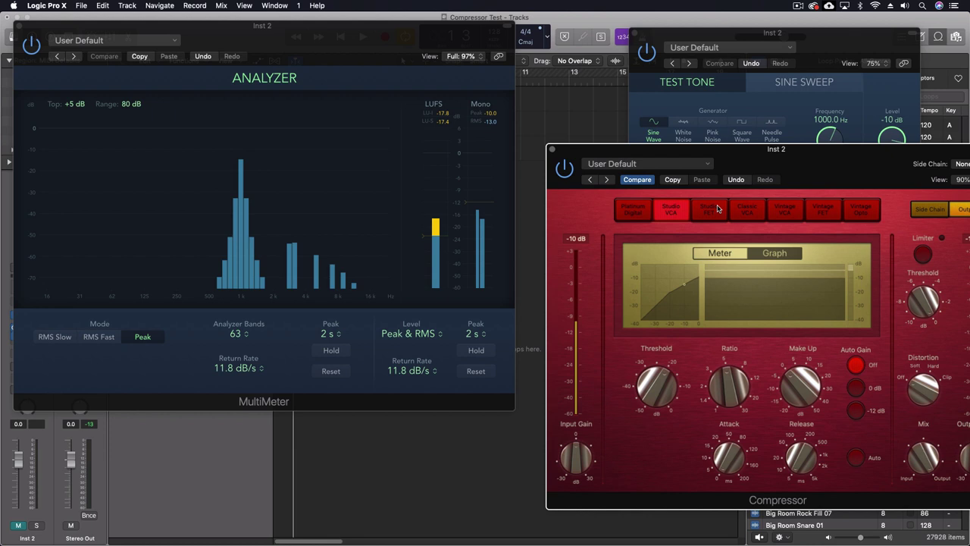
click(477, 370)
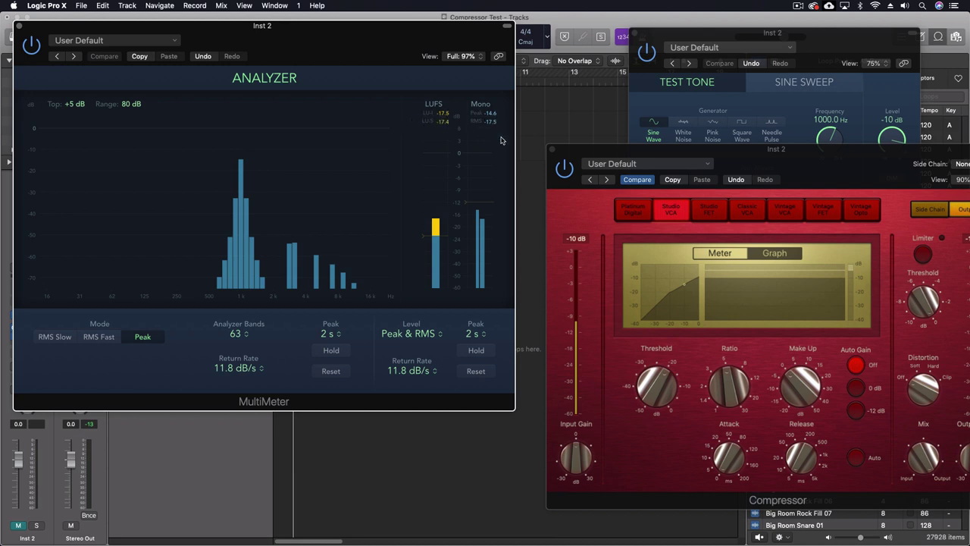
Set the compressor to Studio FET and read the MultiMeter at −20.8 dB peak, −23.5 dB RMS
click(717, 216)
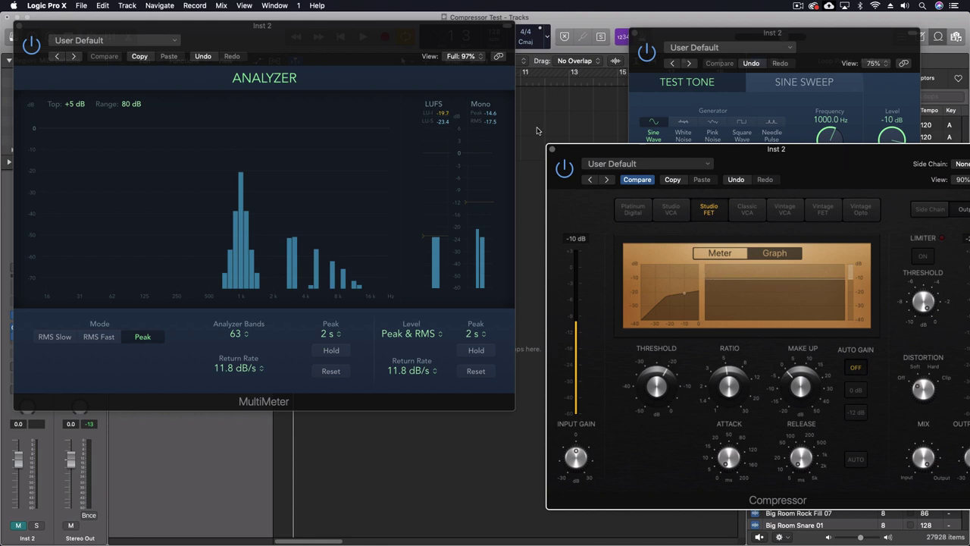
click(480, 370)
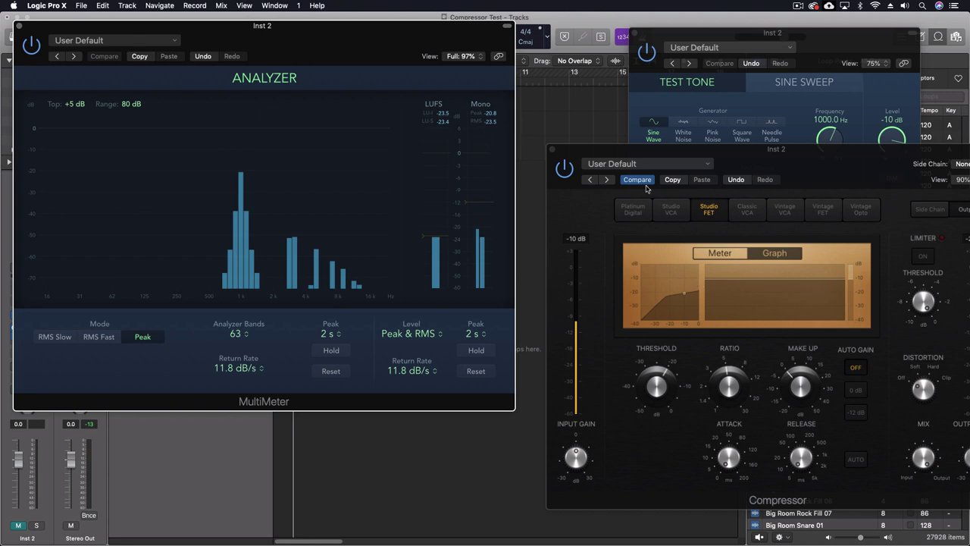
Set the compressor to Classic VCA and check the MultiMeter at −15.5 dB peak, −18.5 dB RMS
click(750, 219)
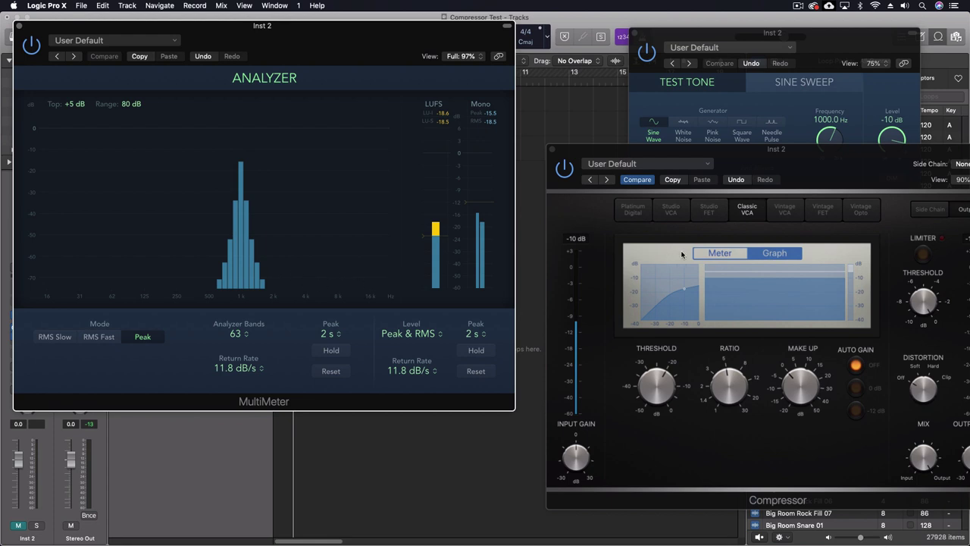
mouse_move(731, 404)
mouse_move(783, 358)
Set the compressor to Vintage VCA, showing the tone's harmonic spread near −19.5 LUFS
click(781, 210)
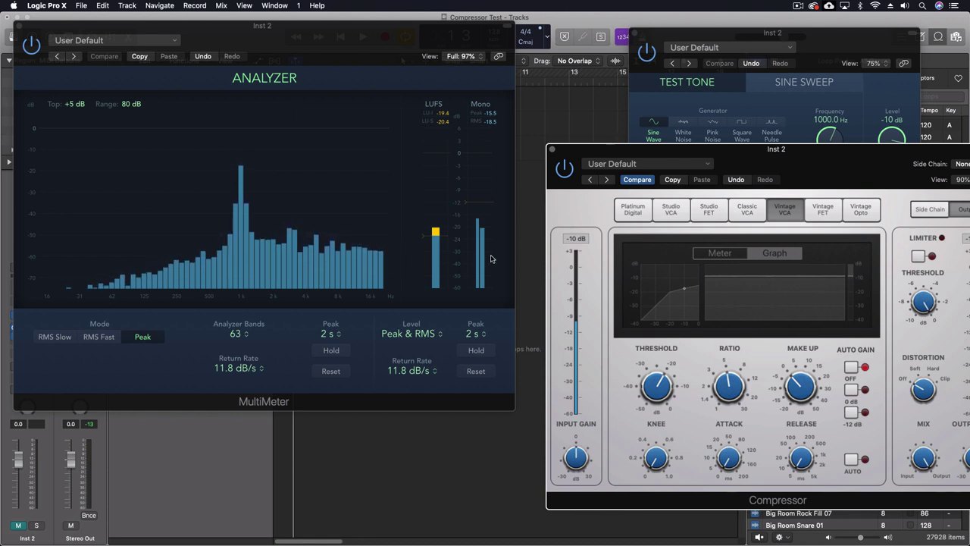
Audition the Vintage FET and then the Vintage Opto model, clearing MultiMeter peaks after each
click(823, 209)
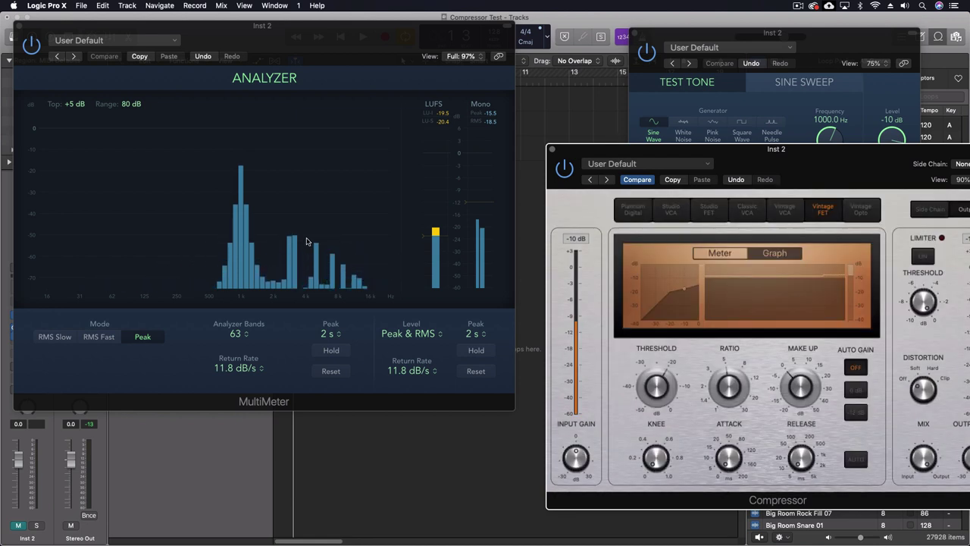
click(476, 370)
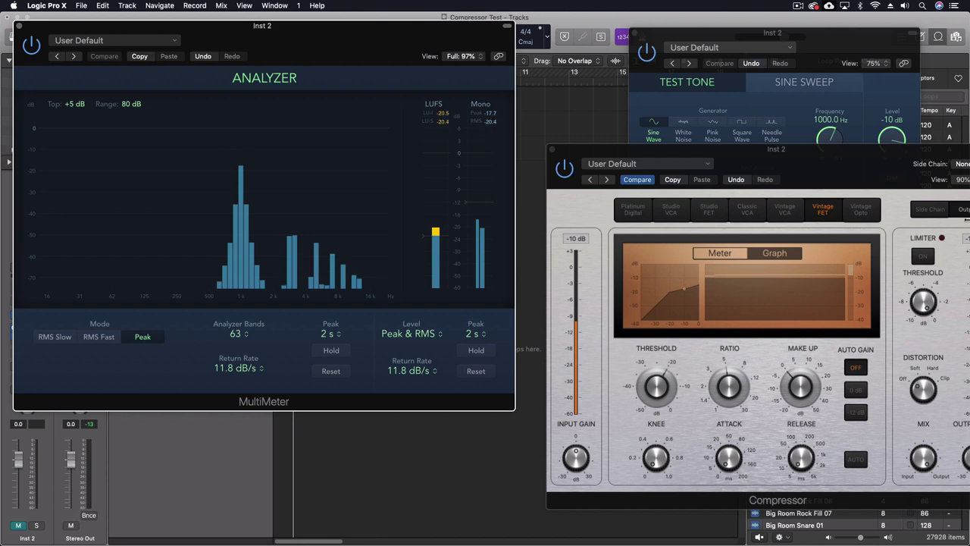
click(859, 212)
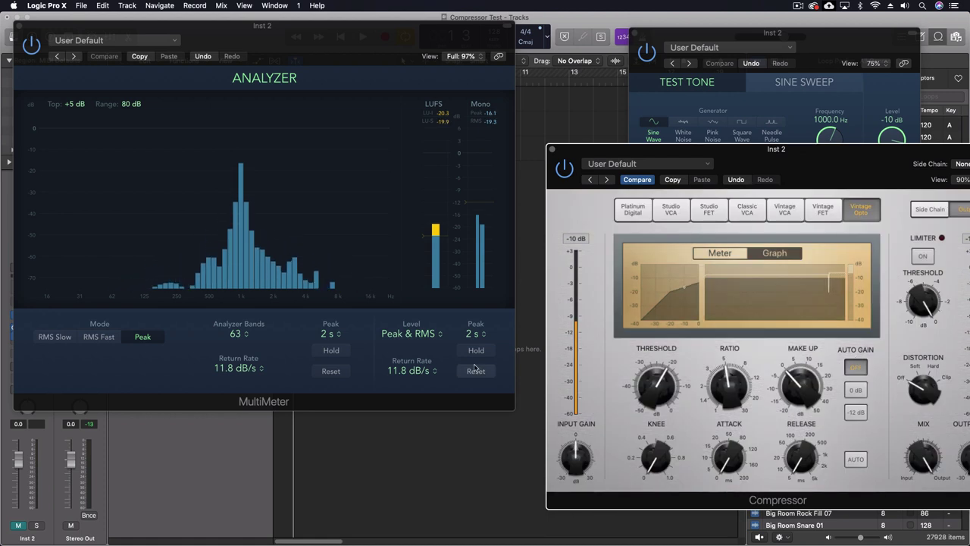
click(476, 372)
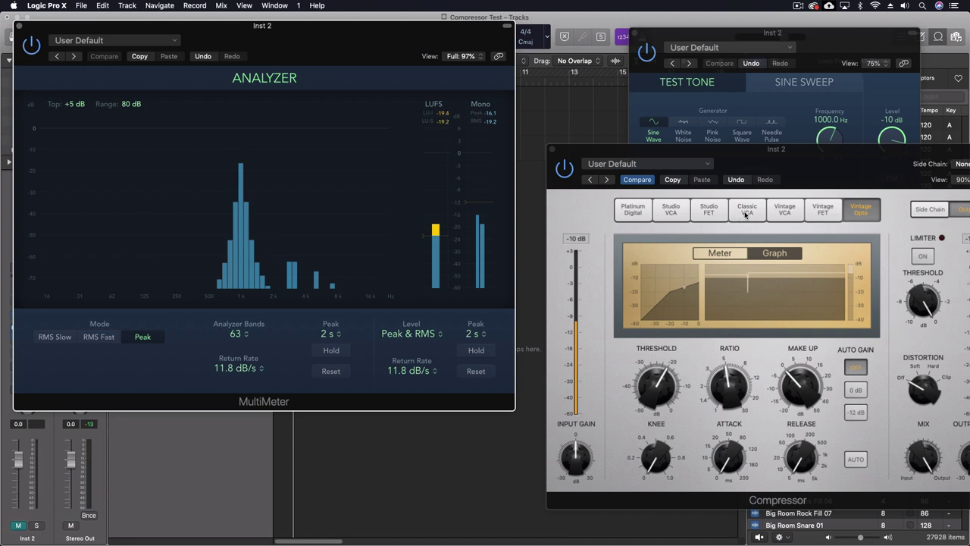
Switch the compressor to Classic VCA and clear the MultiMeter peak readings twice
click(748, 218)
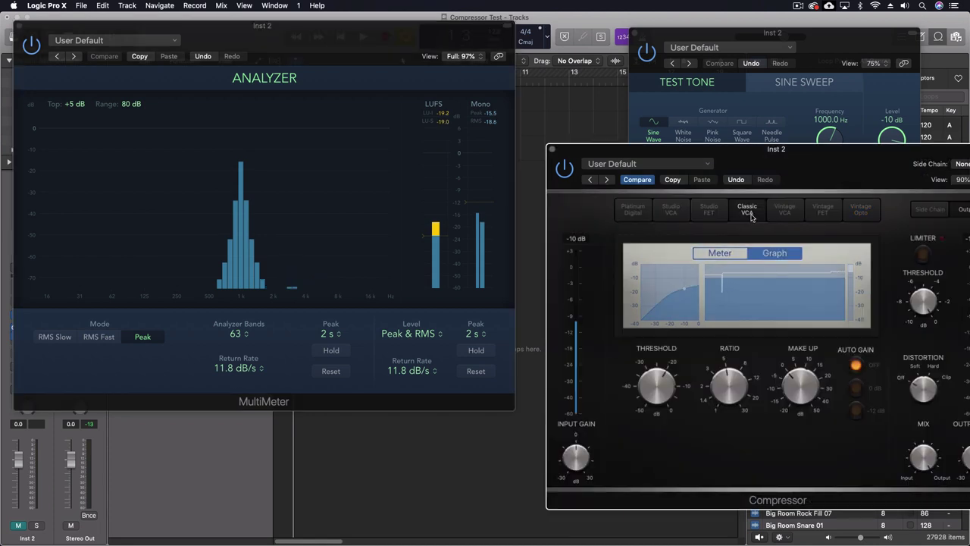
click(490, 370)
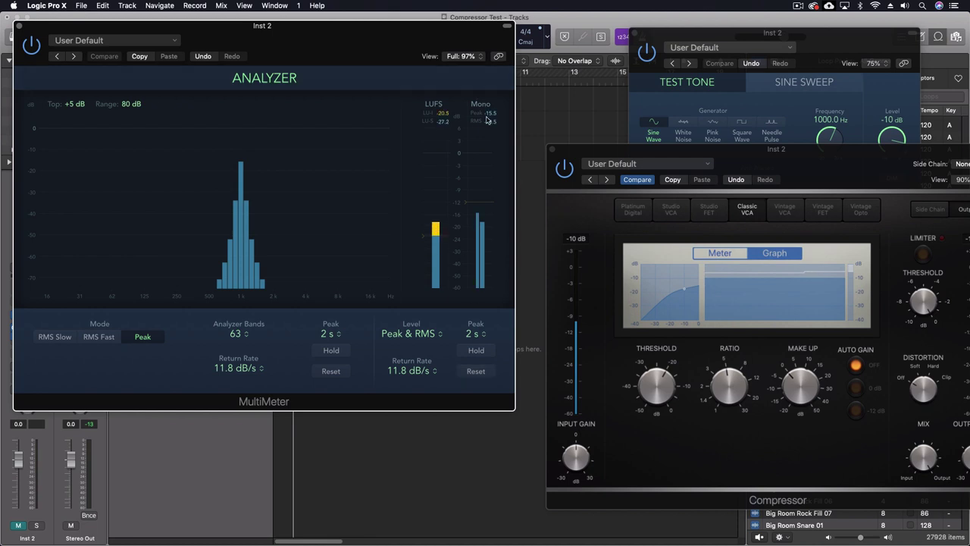
click(479, 373)
Nudge the Compressor window, then cycle through Studio FET, Studio VCA and Platinum Digital
drag(820, 166, 789, 164)
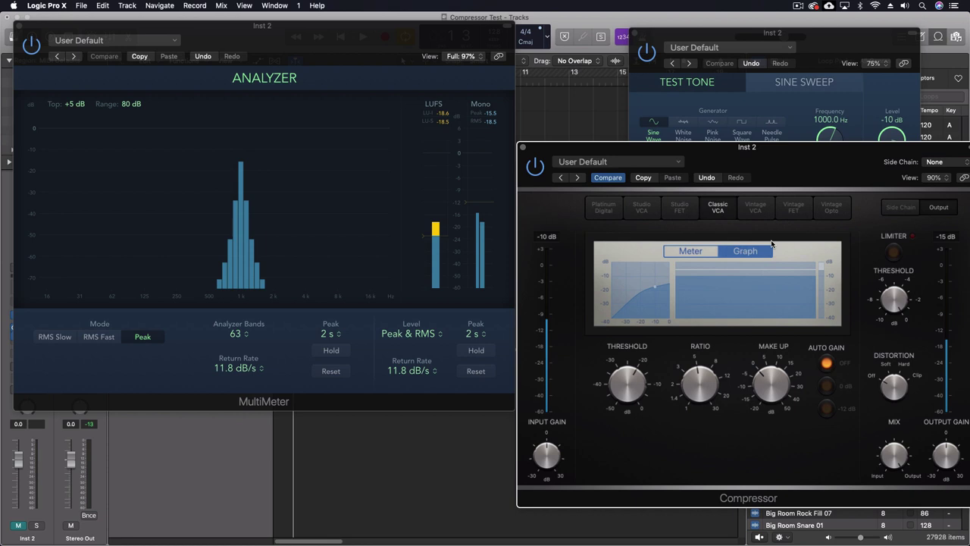
drag(806, 166, 844, 161)
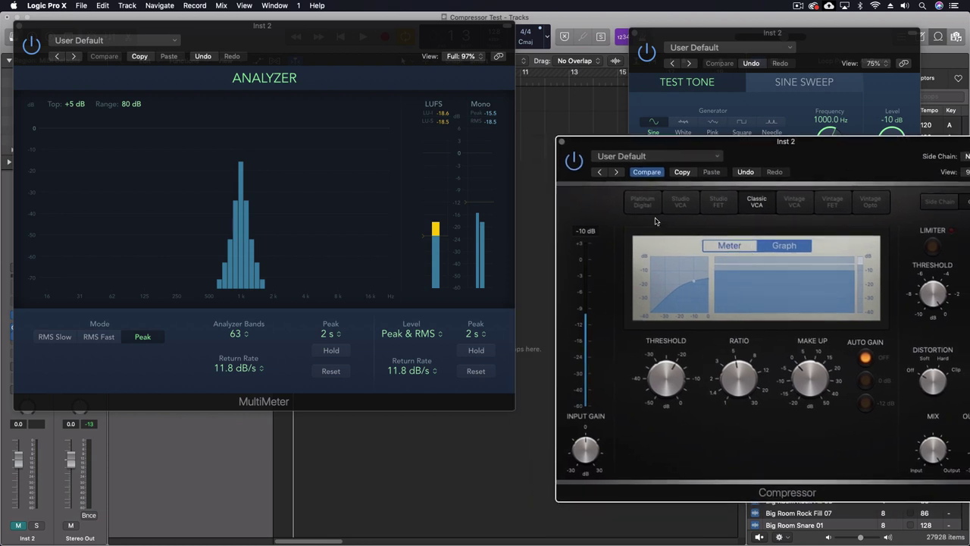
click(717, 204)
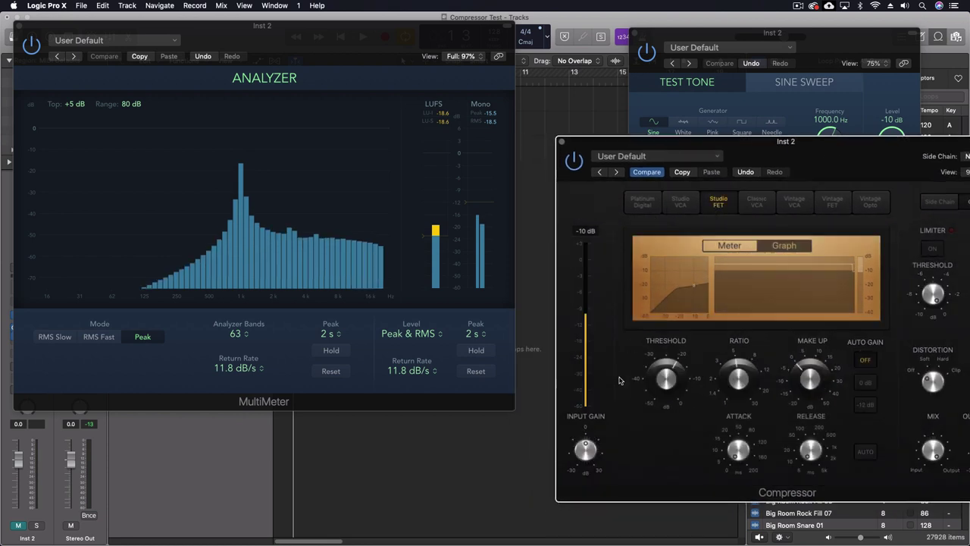
click(681, 201)
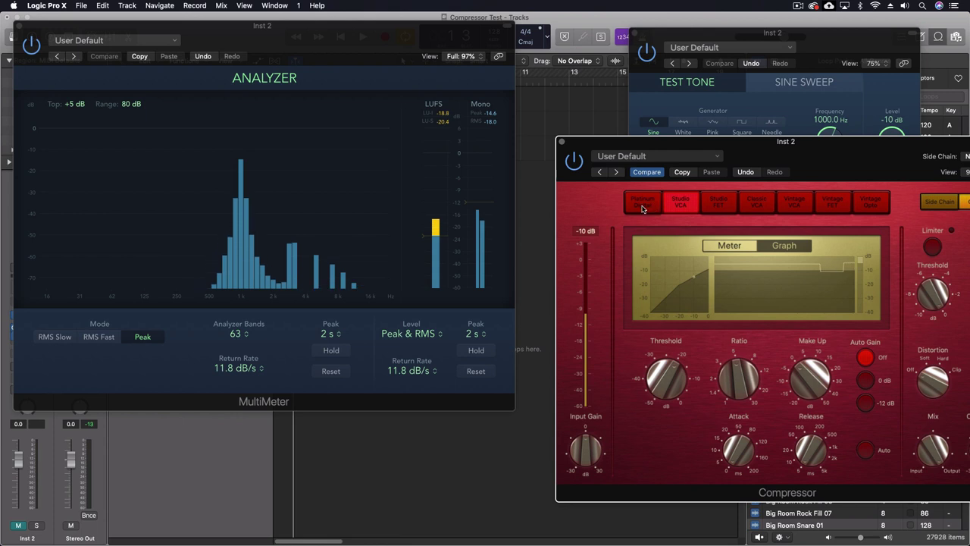
click(654, 203)
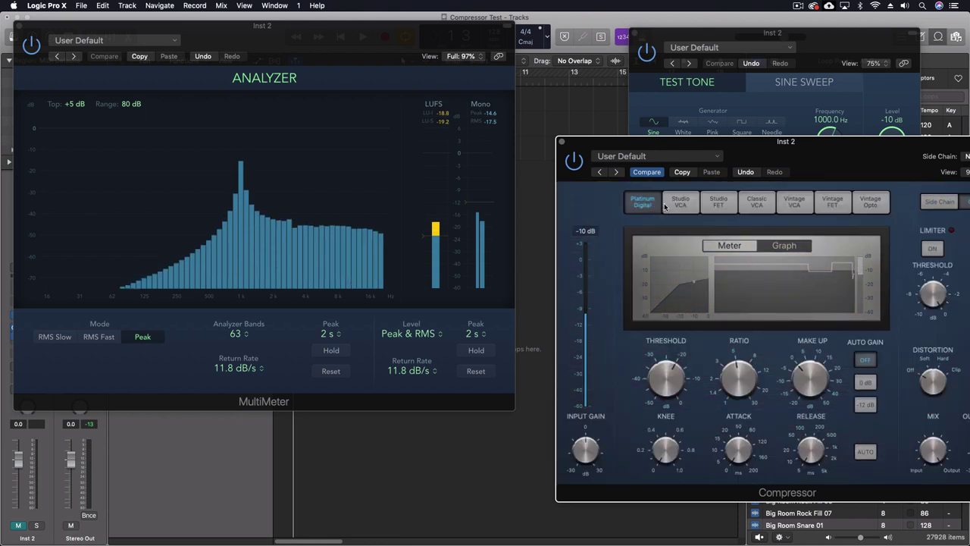
Cycle through Vintage Opto, Vintage FET, Vintage VCA to Classic VCA, then move the window over the MultiMeter
click(871, 202)
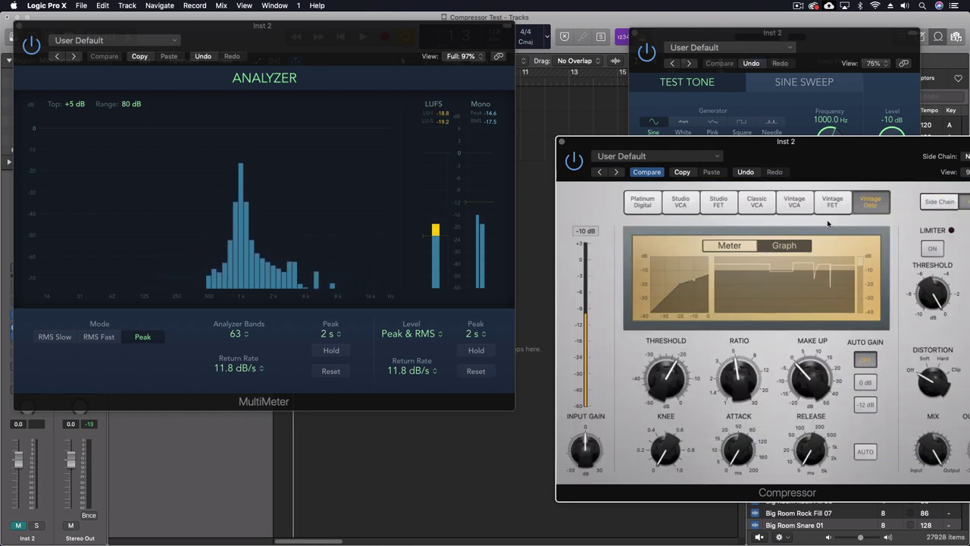
click(832, 203)
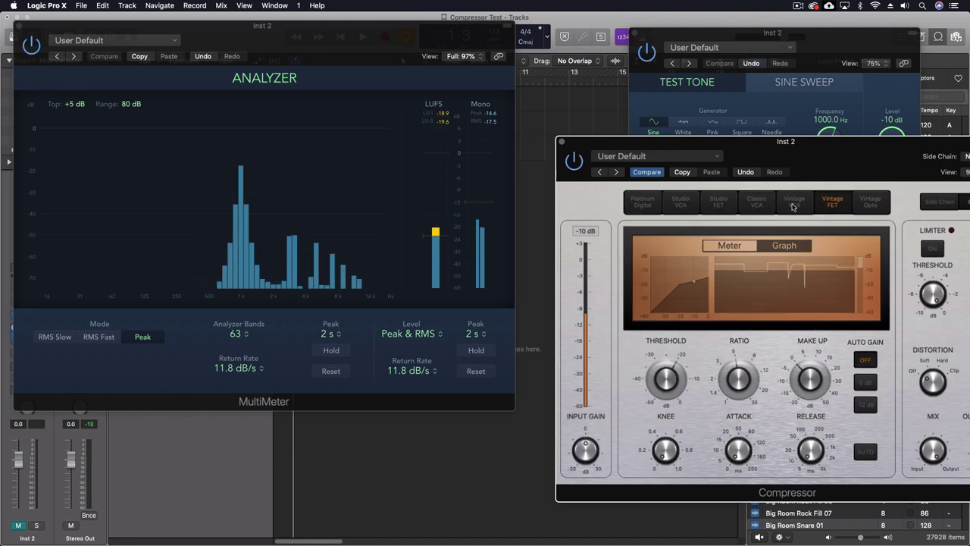
click(793, 204)
click(756, 202)
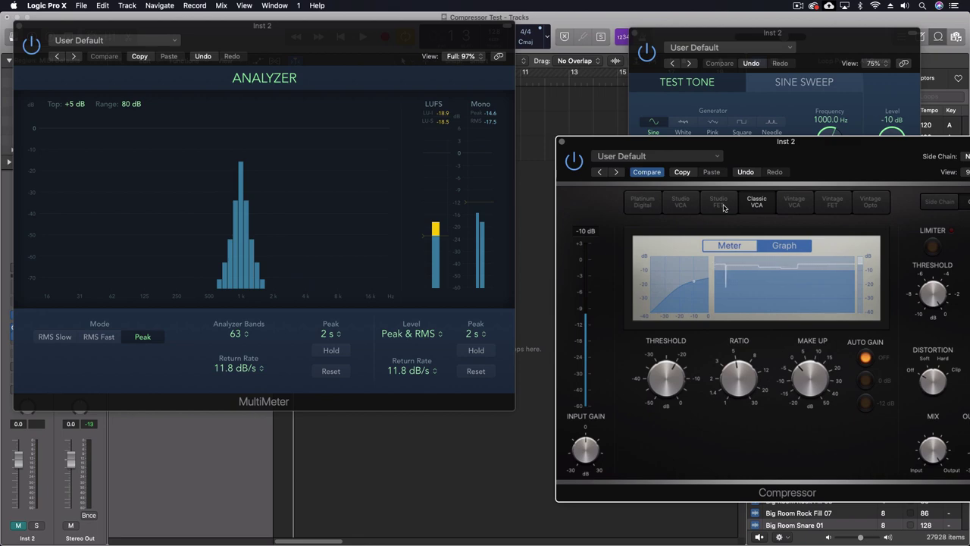
drag(876, 161, 809, 190)
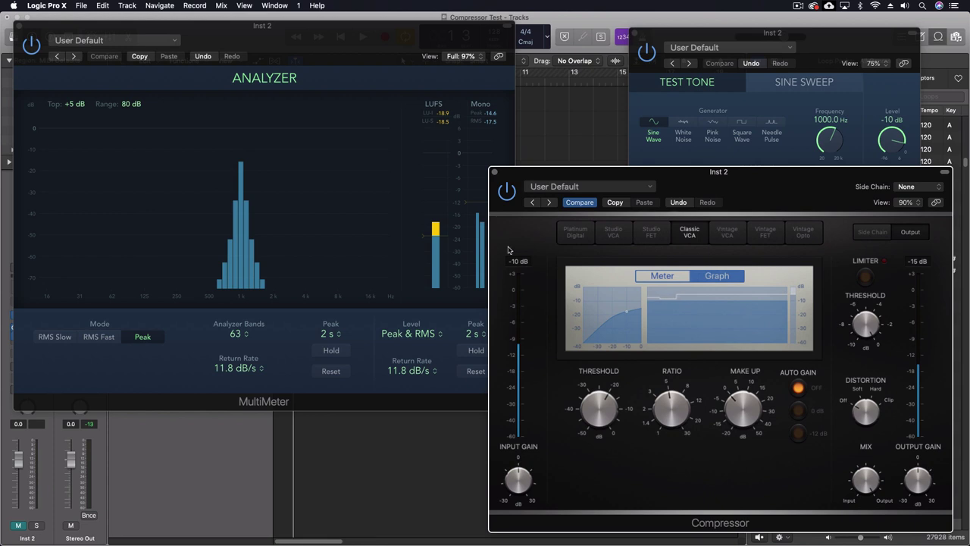